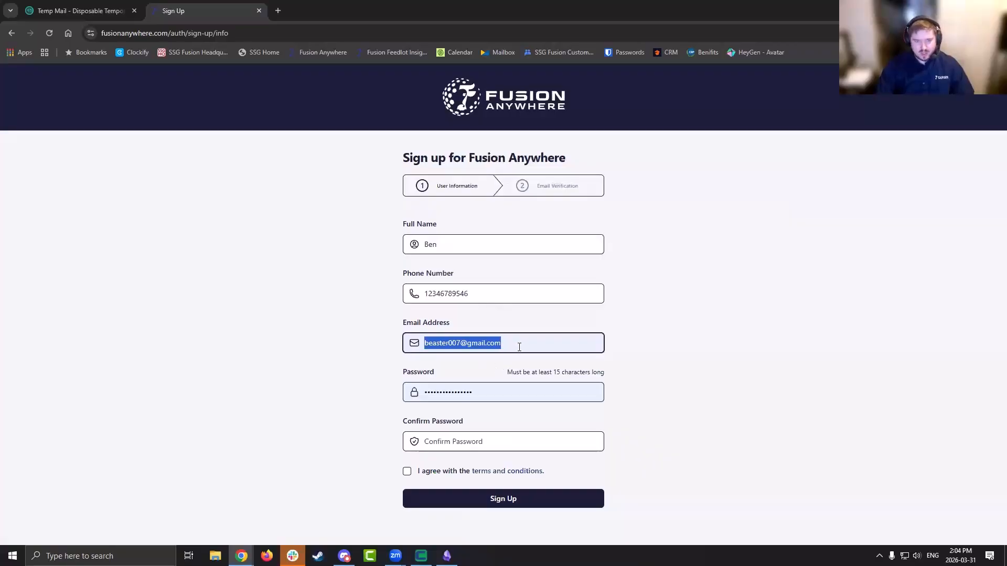
Replace the email address with the copied temporary address and enter a new account password
{"action": "key", "text": "ctrl+v"}
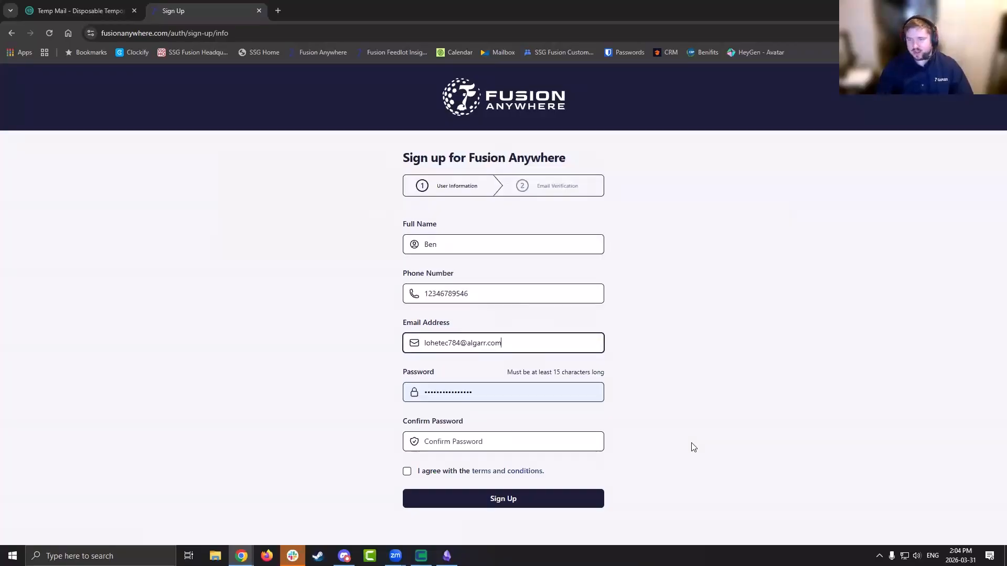
{"action": "double_click", "coordinate": [533, 388]}
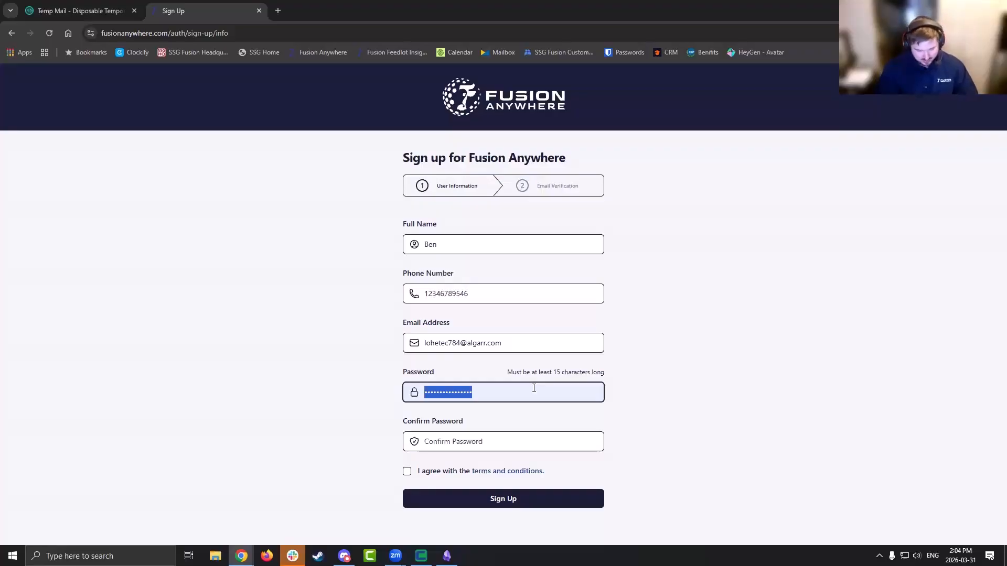
{"action": "type", "text": "****"}
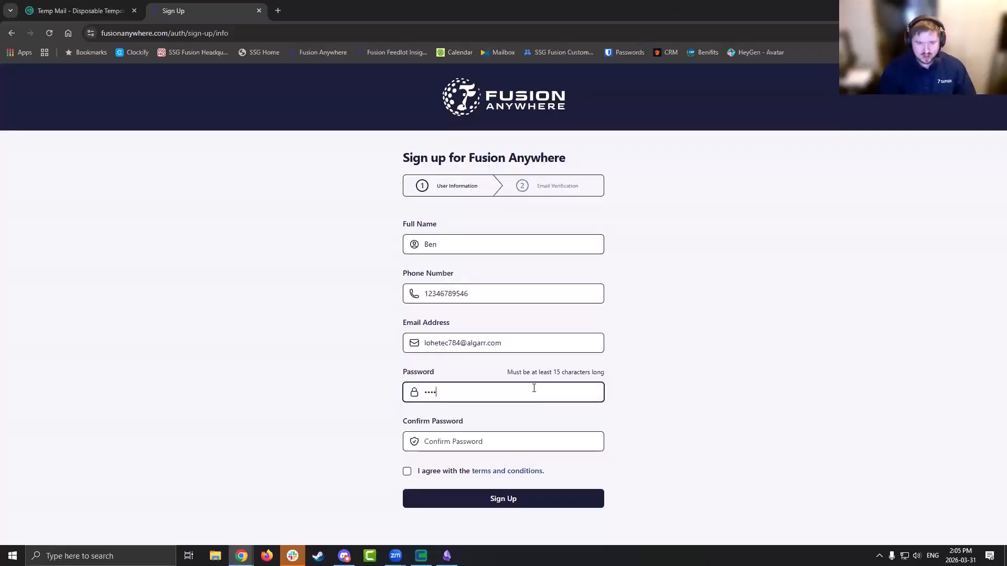
{"action": "key", "text": "BackSpace"}
{"action": "key", "text": "BackSpace"}
{"action": "key", "text": "BackSpace"}
{"action": "key", "text": "BackSpace"}
{"action": "type", "text": "*****"}
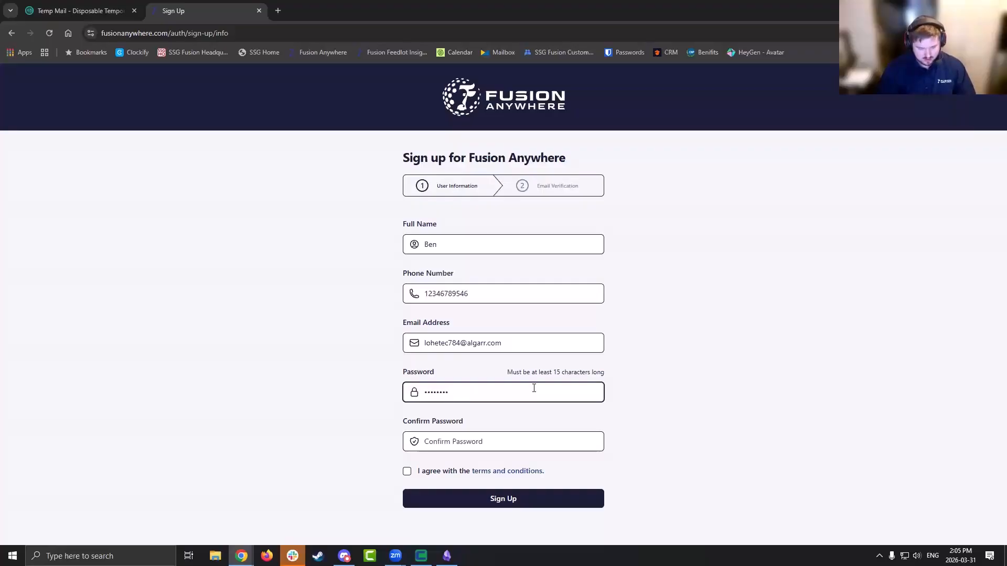
{"action": "type", "text": "*****"}
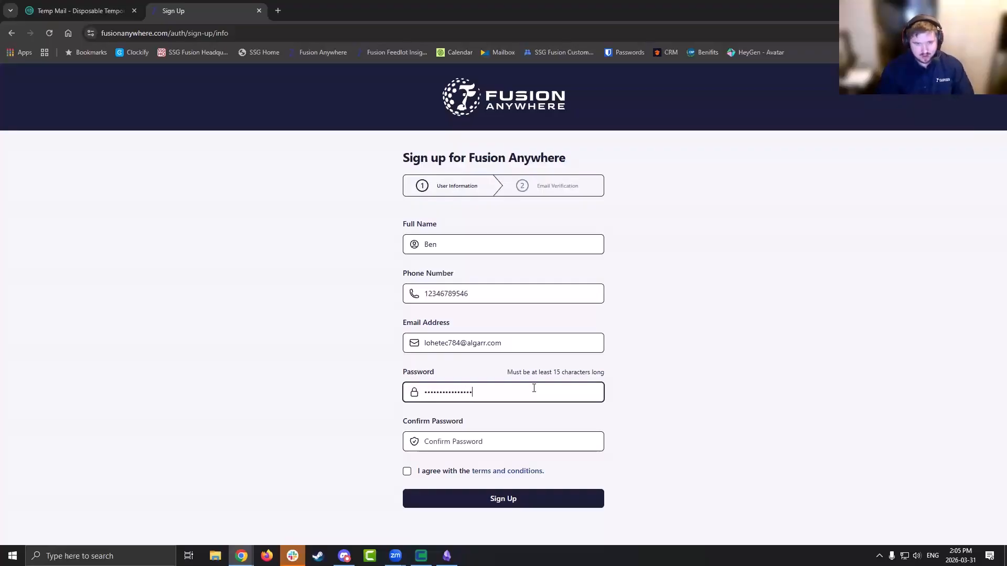
Confirm the account password, agree to the terms and conditions, and submit the sign-up form
{"action": "key", "text": "Tab"}
{"action": "type", "text": "********"}
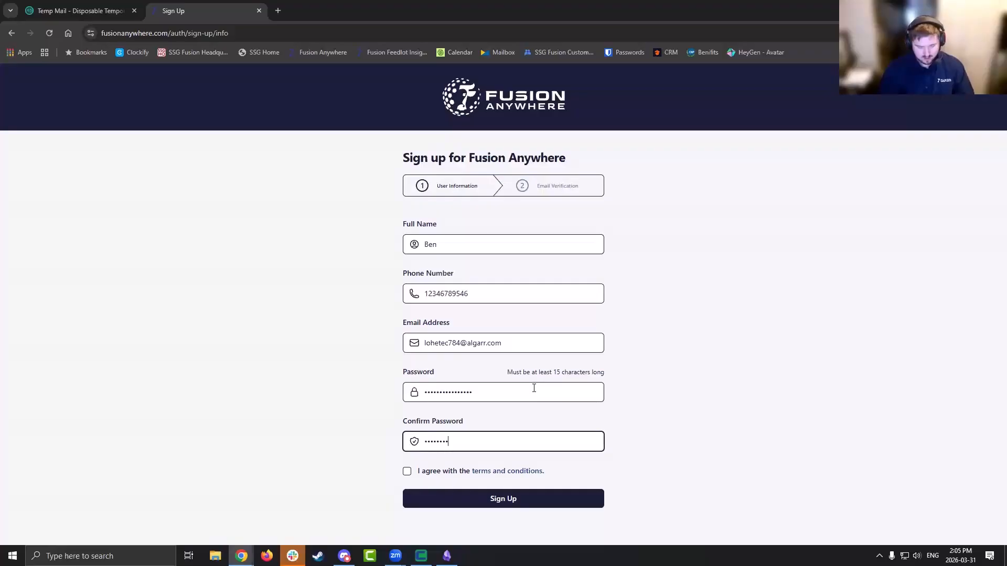
{"action": "type", "text": "*******"}
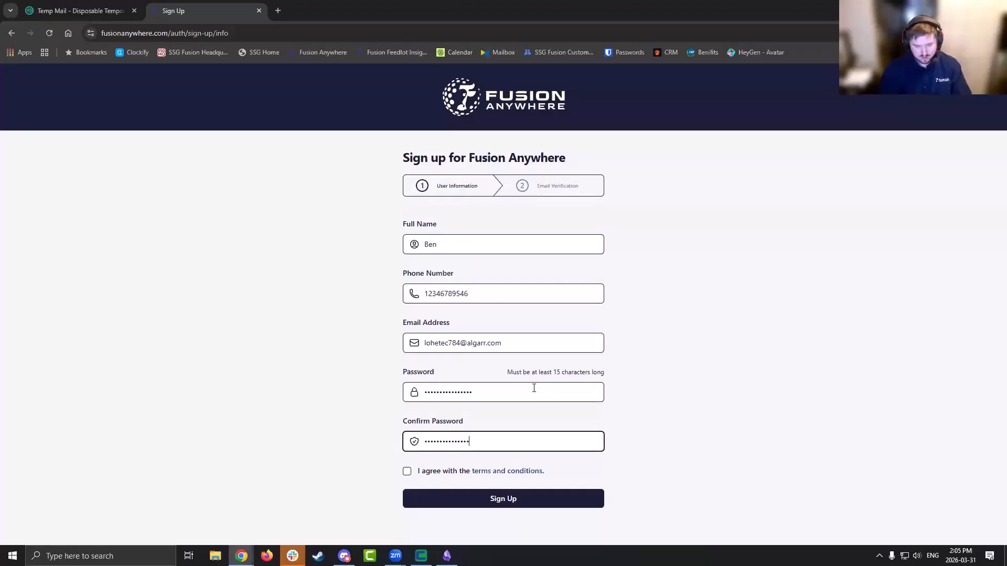
{"action": "key", "text": "Tab"}
{"action": "key", "text": "space"}
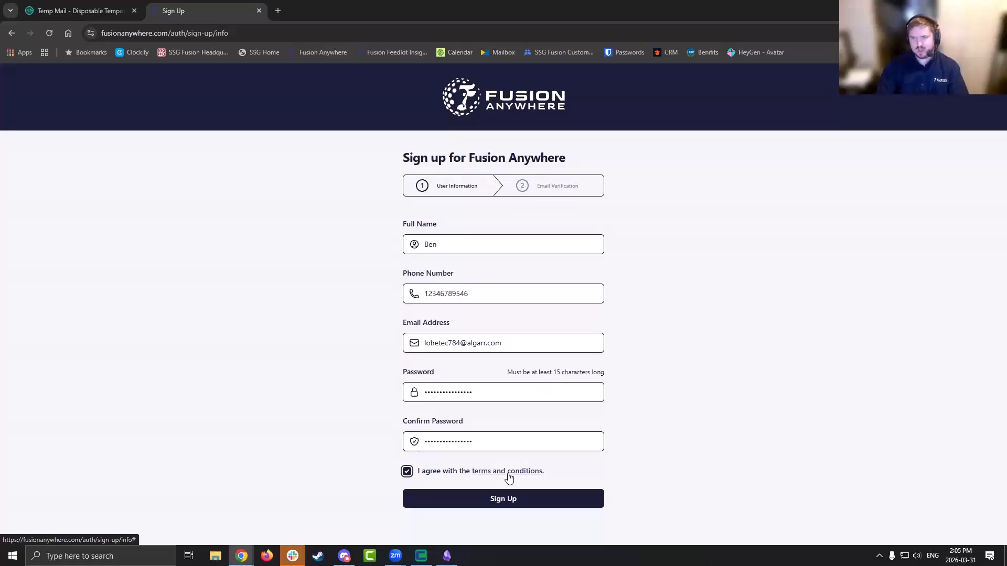
{"action": "left_click", "coordinate": [540, 502]}
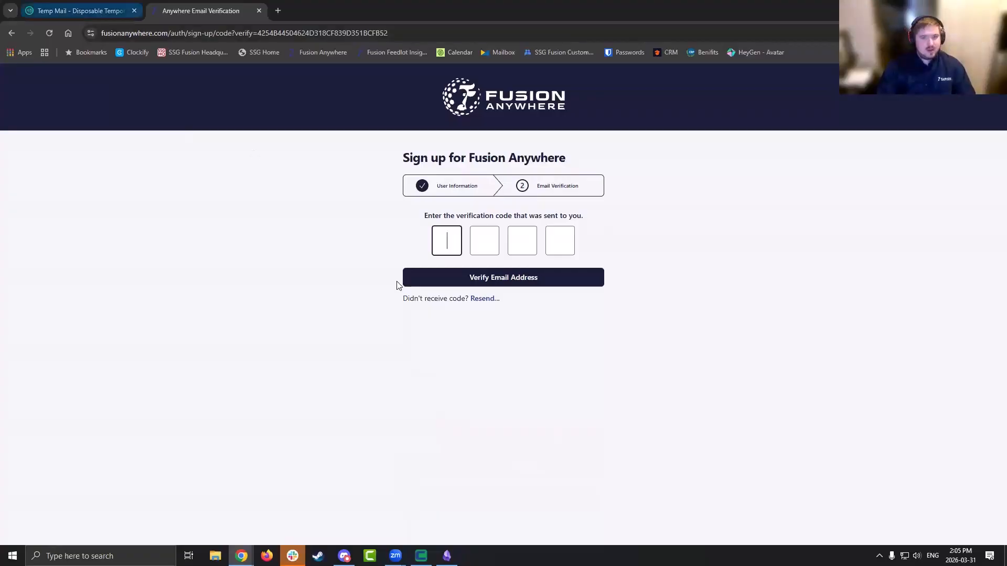
Switch to Temp Mail, open the Fusion Anywhere Account Verification Code email and copy its code
{"action": "left_click", "coordinate": [97, 12]}
{"action": "scroll", "coordinate": [374, 319], "scroll_direction": "down", "scroll_amount": 2}
{"action": "left_click", "coordinate": [375, 318]}
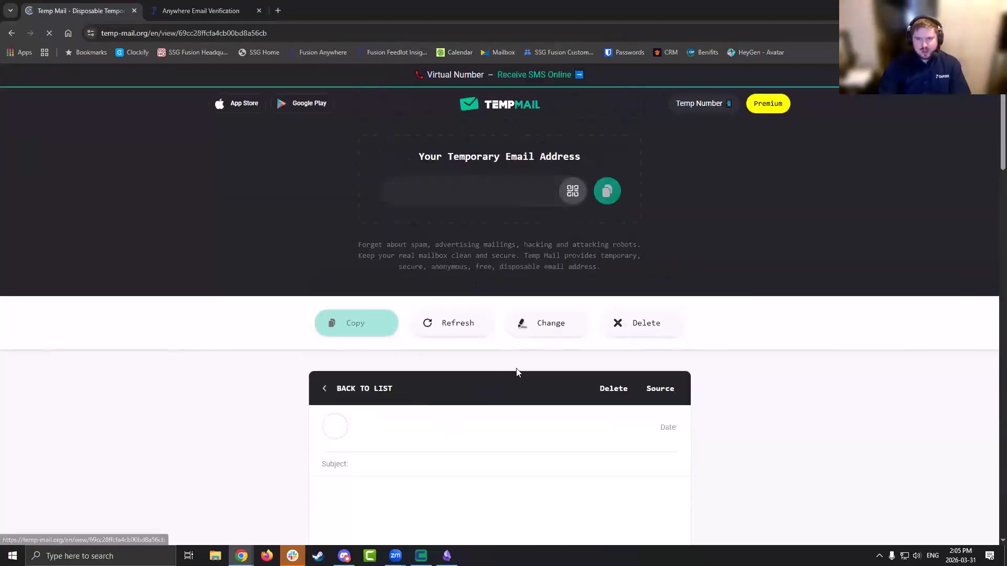
{"action": "scroll", "coordinate": [517, 371], "scroll_direction": "down", "scroll_amount": 4}
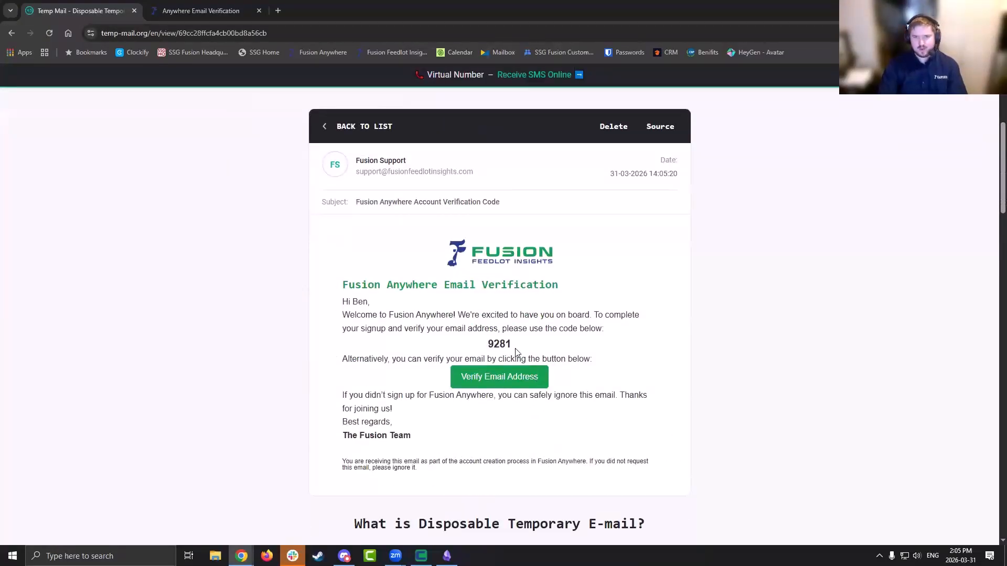
{"action": "double_click", "coordinate": [498, 344]}
{"action": "key", "text": "ctrl+c"}
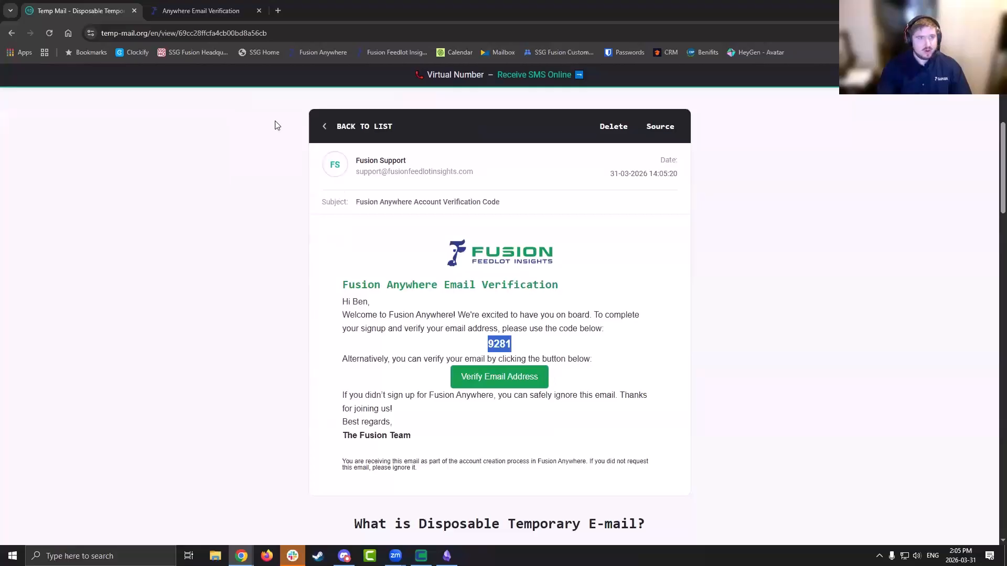
Return to the Fusion Anywhere sign-up page, paste the verification code and verify the email address
{"action": "left_click", "coordinate": [212, 12]}
{"action": "key", "text": "ctrl+v"}
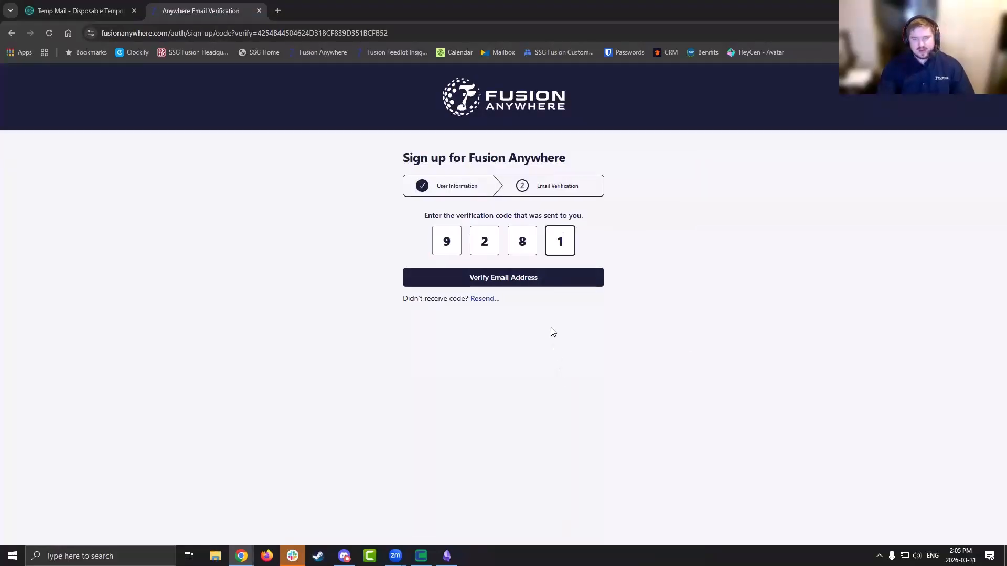
{"action": "left_click", "coordinate": [553, 284]}
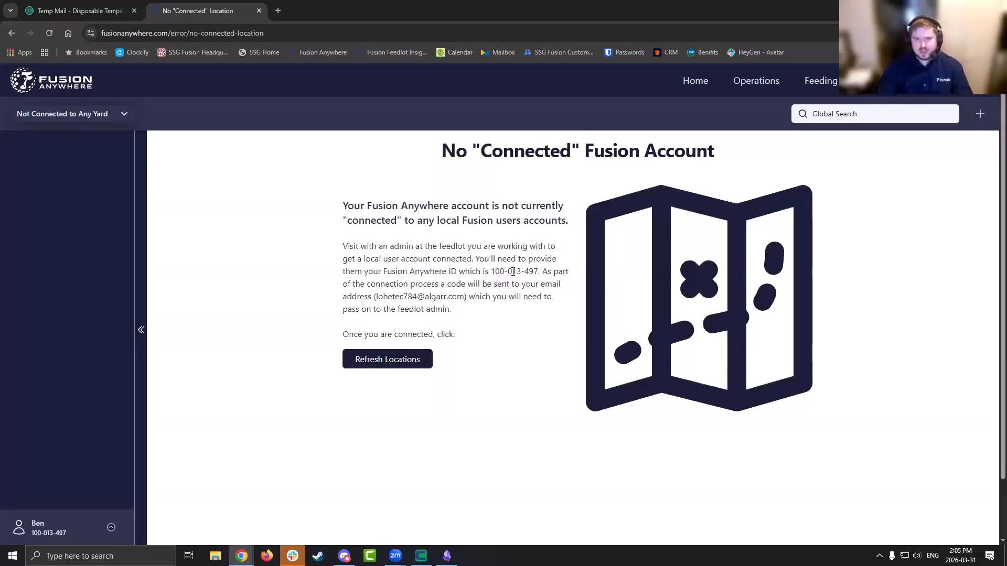
Copy the Fusion Anywhere ID from the account message and switch to the Fusion desktop program
{"action": "left_click_drag", "start_coordinate": [490, 271], "coordinate": [538, 271]}
{"action": "key", "text": "ctrl+c"}
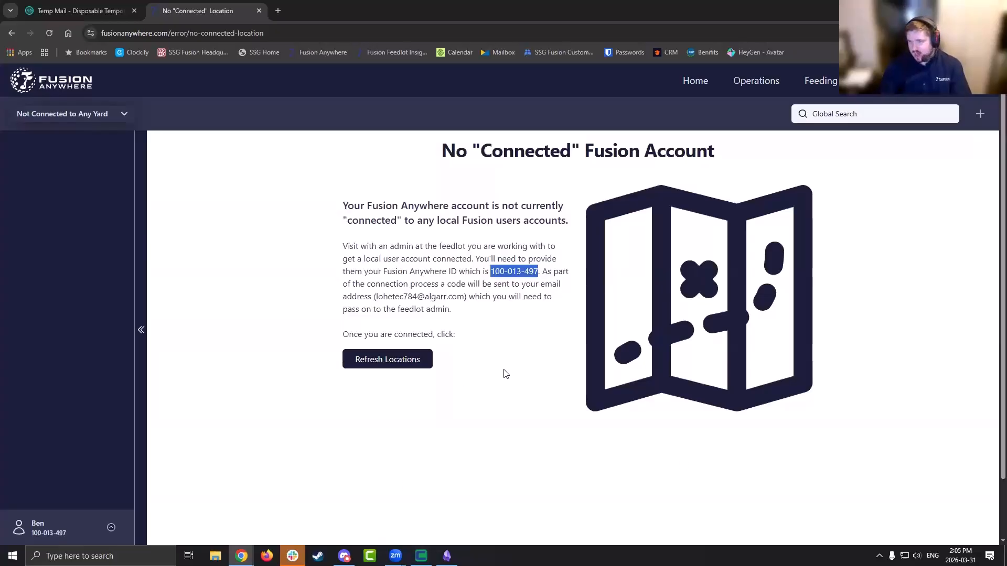
{"action": "left_click", "coordinate": [421, 556]}
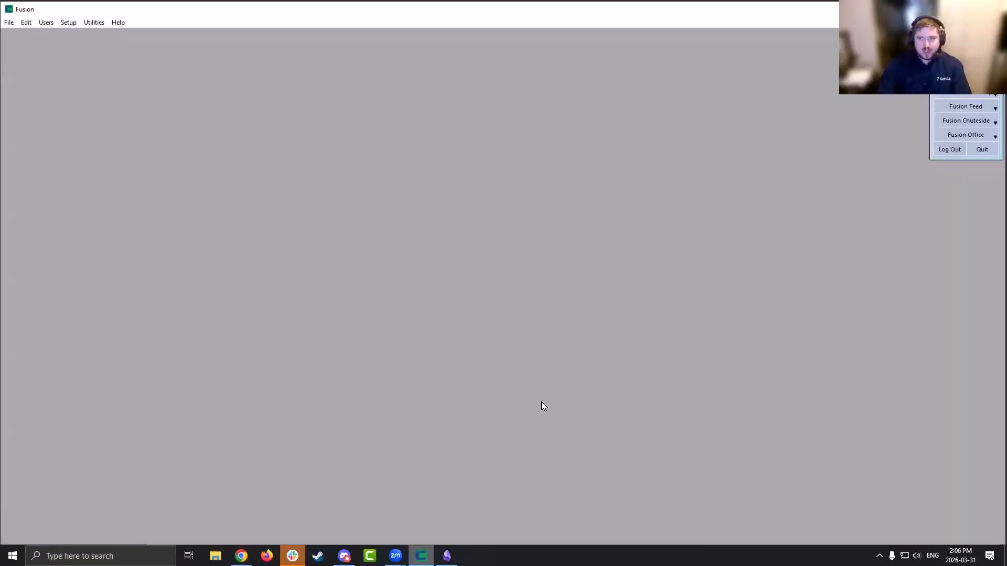
Open the listed user's Fusion Anywhere connection settings from the users list and allow access to the Fusion Feedlot location
{"action": "left_click", "coordinate": [49, 23]}
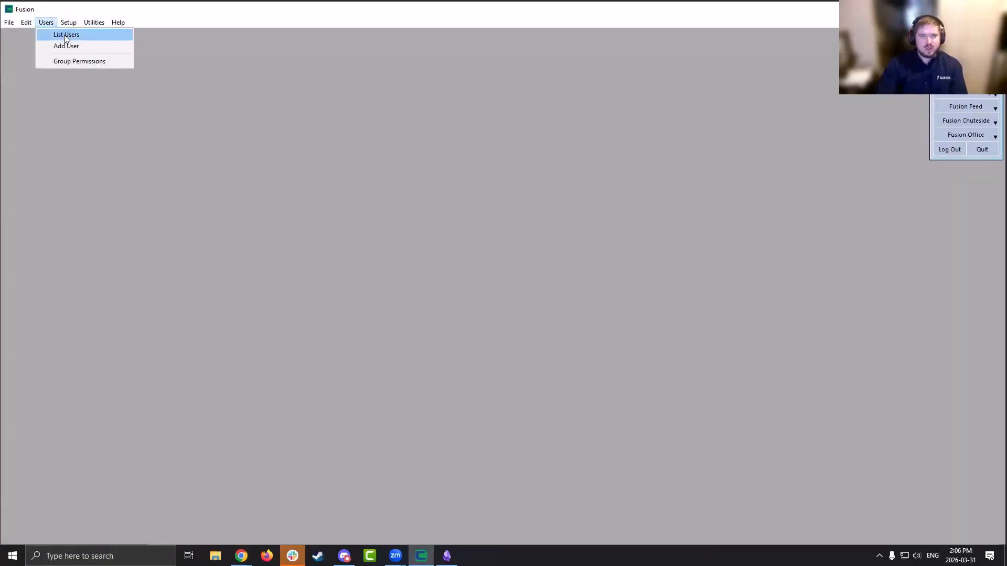
{"action": "left_click", "coordinate": [63, 36]}
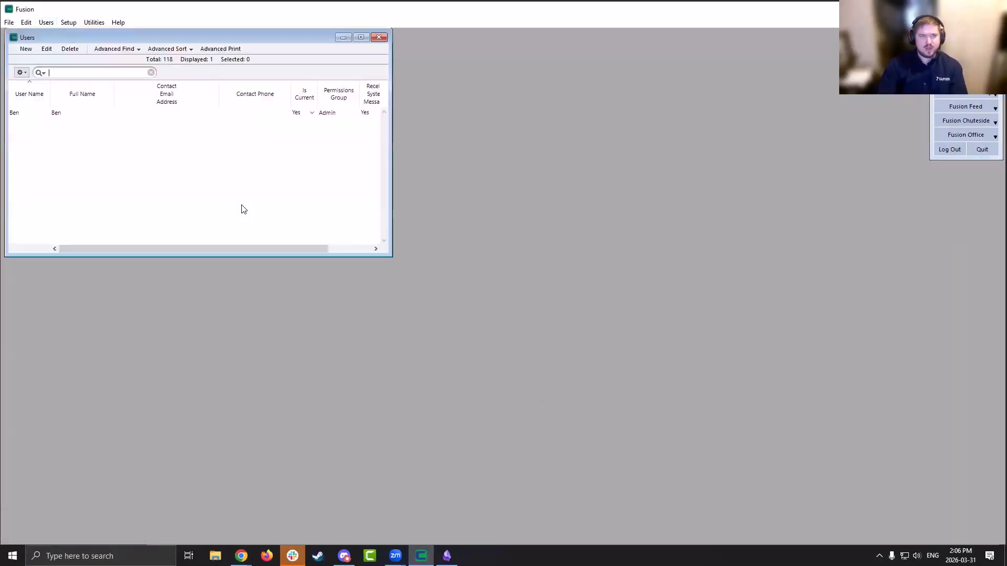
{"action": "left_click", "coordinate": [101, 118]}
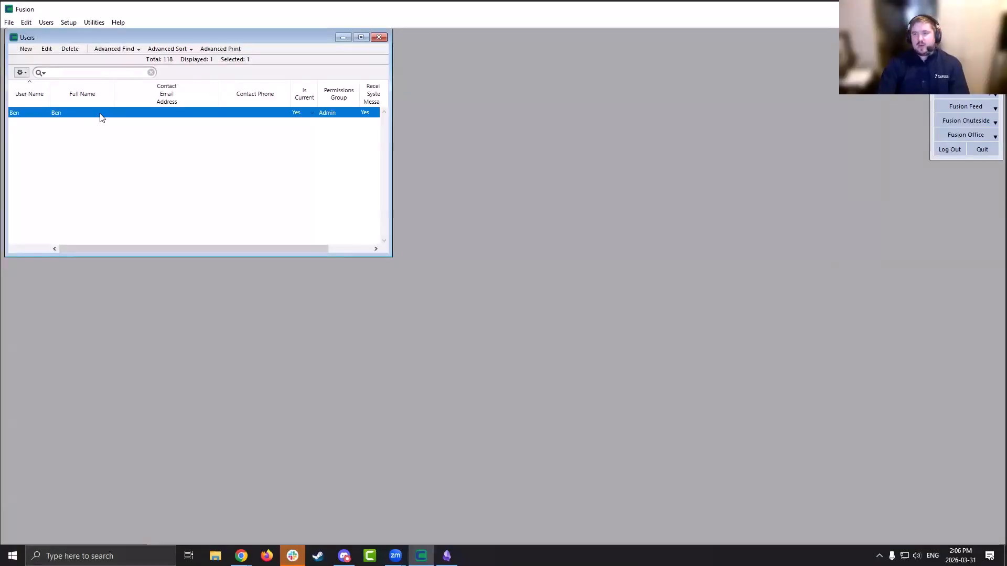
{"action": "double_click", "coordinate": [100, 116]}
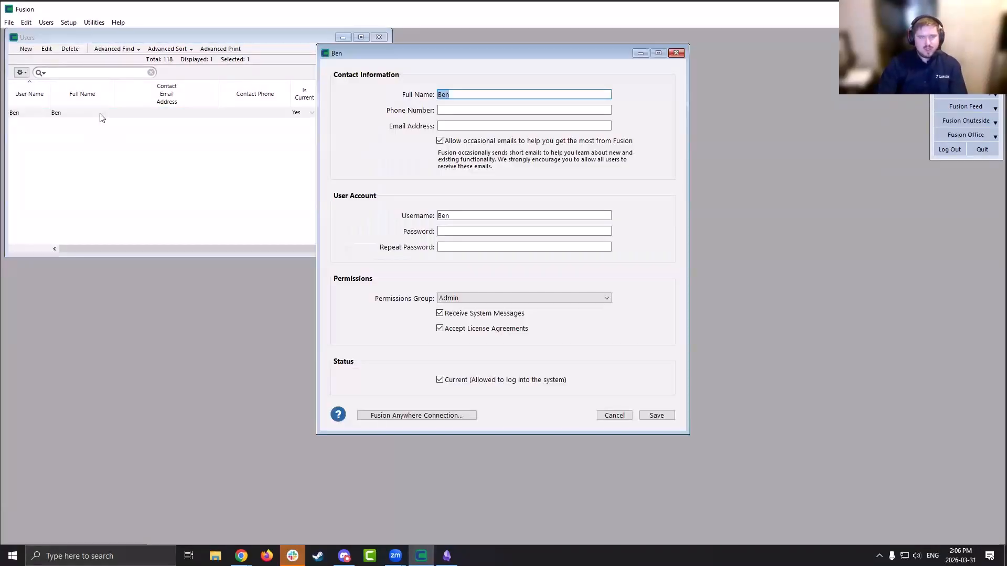
{"action": "left_click", "coordinate": [424, 417]}
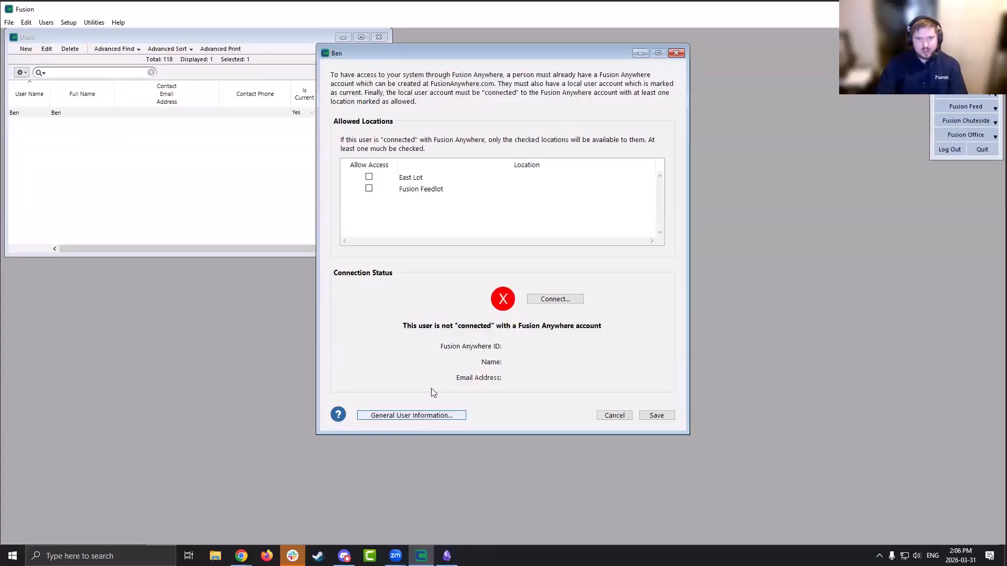
{"action": "left_click", "coordinate": [369, 190]}
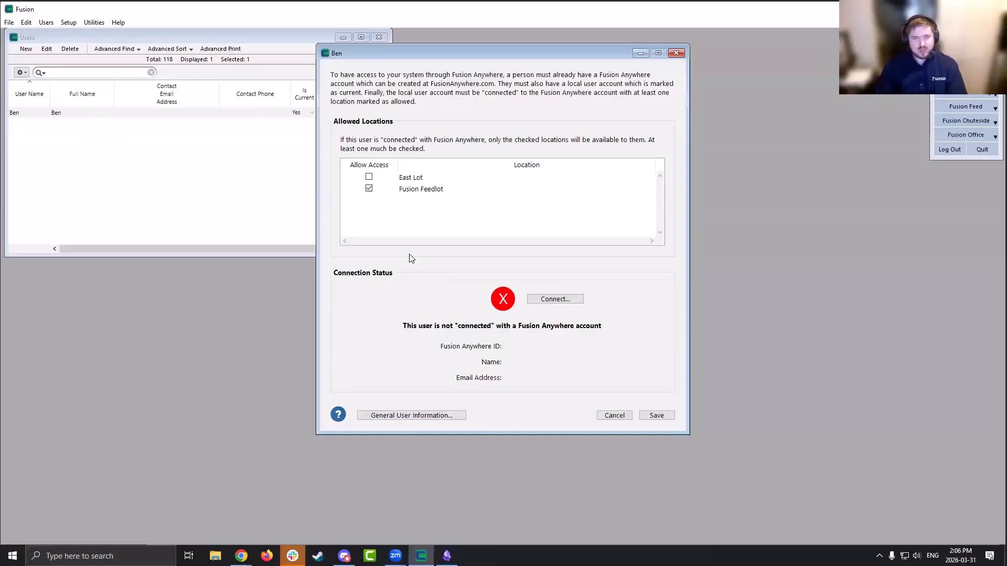
Start connecting the user, paste the copied Fusion Anywhere ID and have the verification code emailed
{"action": "left_click", "coordinate": [565, 303]}
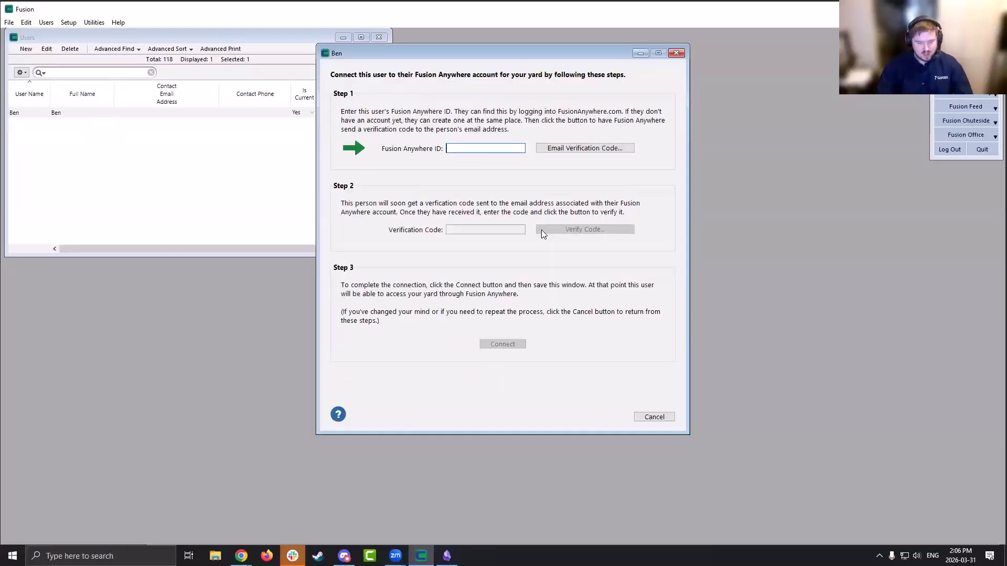
{"action": "key", "text": "ctrl+v"}
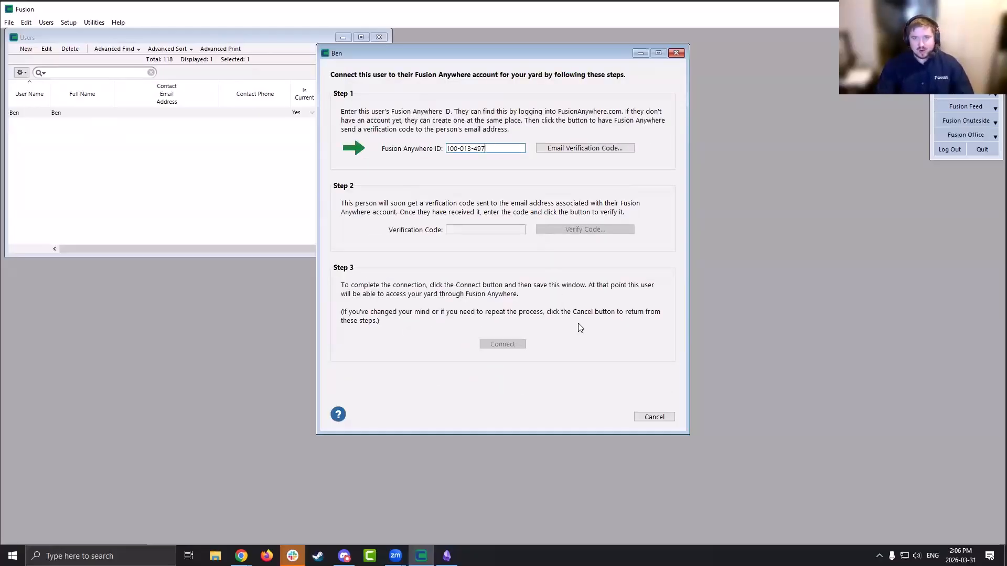
{"action": "left_click", "coordinate": [592, 150]}
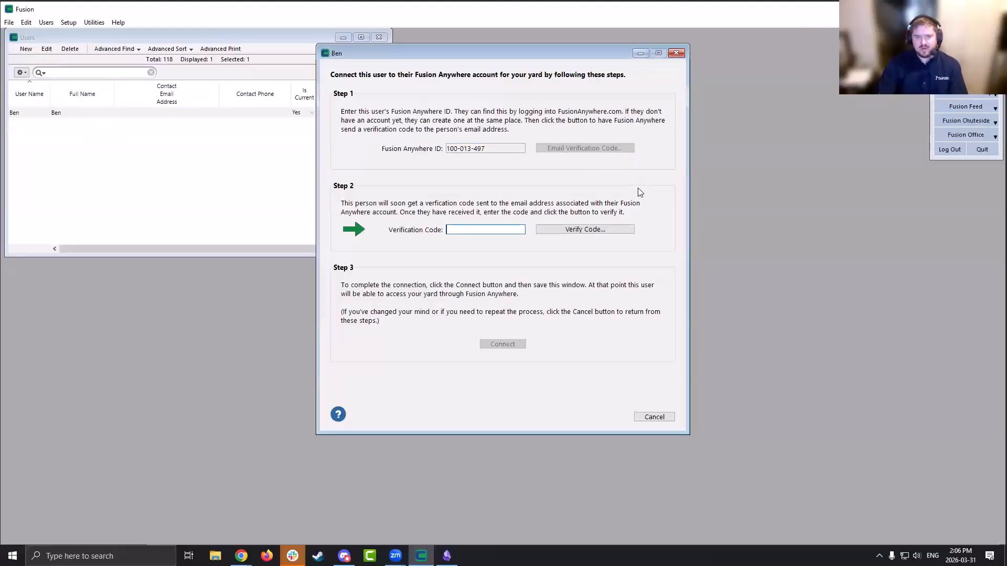
Switch to Temp Mail in Chrome, open the Fusion Anywhere Connection Code email and copy its code
{"action": "left_click", "coordinate": [241, 556]}
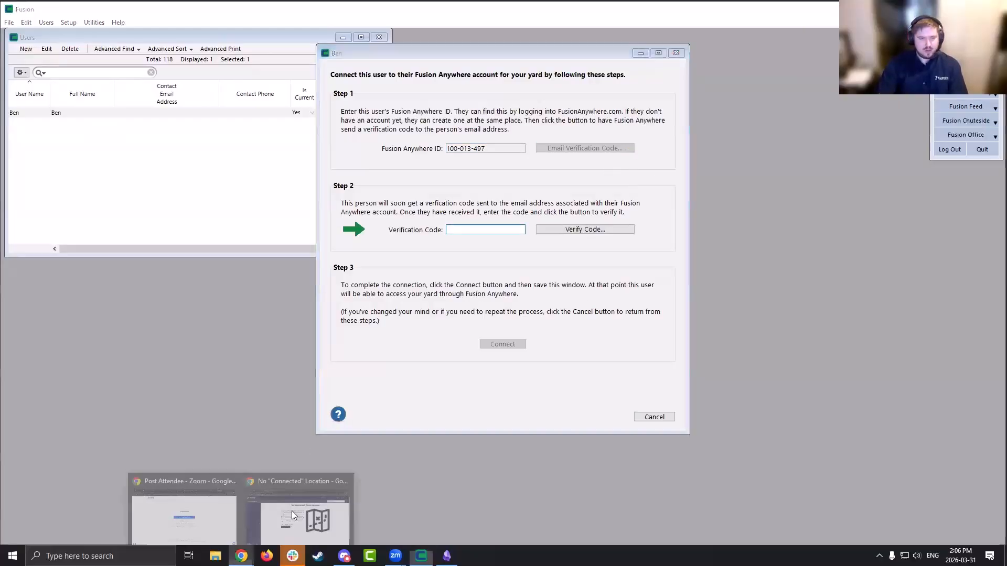
{"action": "left_click", "coordinate": [303, 512]}
{"action": "left_click", "coordinate": [109, 12]}
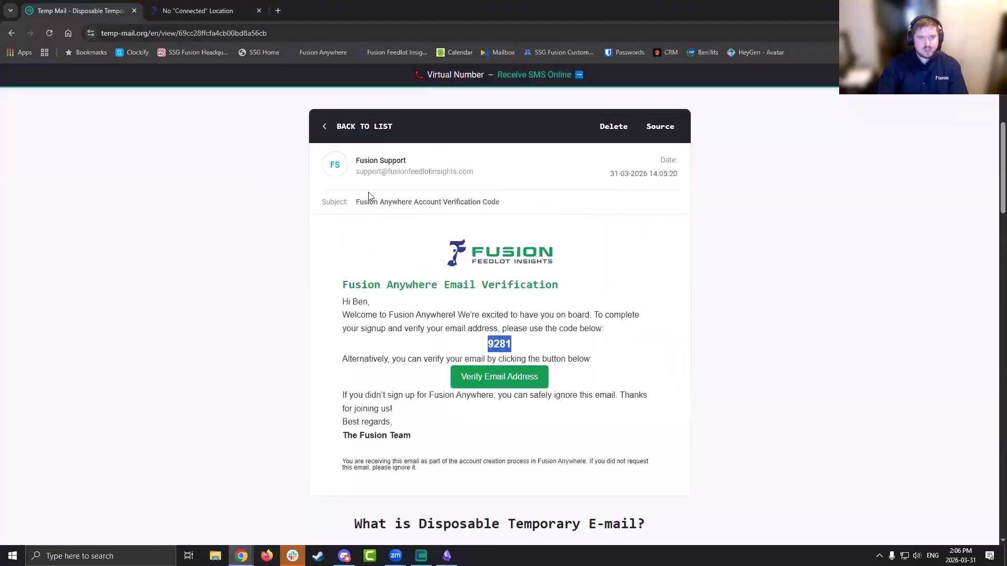
{"action": "left_click", "coordinate": [324, 129]}
{"action": "scroll", "coordinate": [469, 284], "scroll_direction": "down", "scroll_amount": 4}
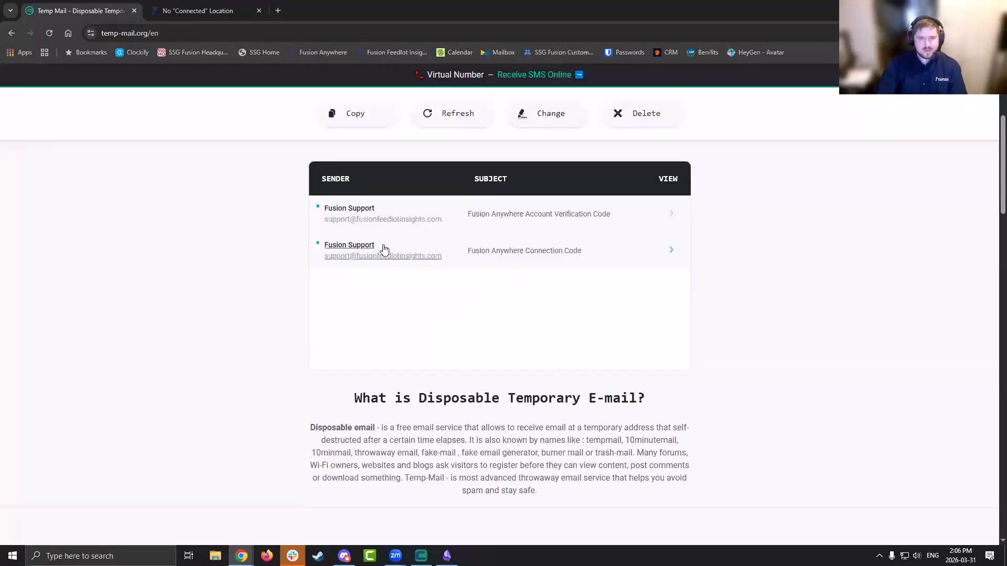
{"action": "left_click", "coordinate": [380, 248]}
{"action": "scroll", "coordinate": [519, 393], "scroll_direction": "down", "scroll_amount": 4}
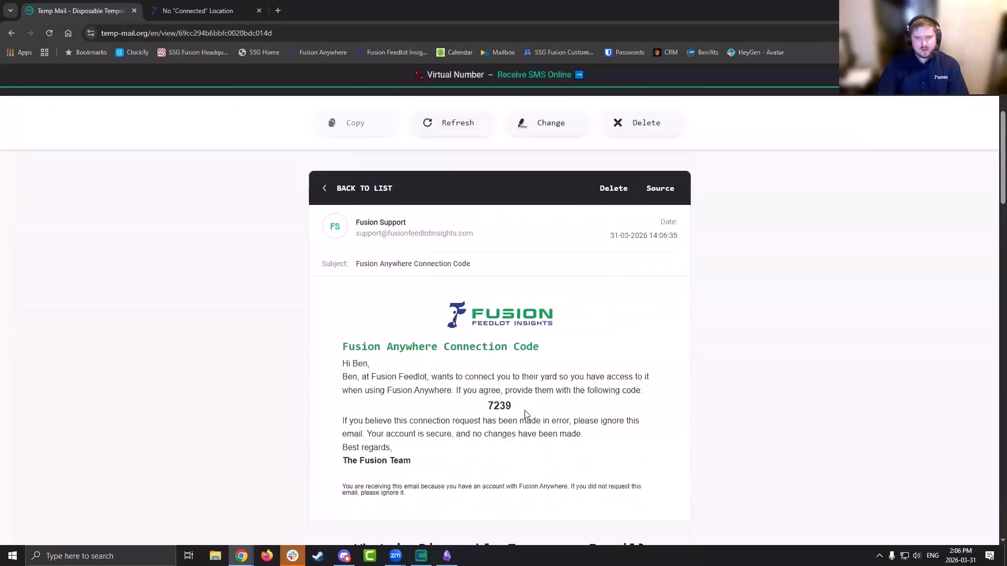
{"action": "left_click_drag", "start_coordinate": [516, 394], "coordinate": [487, 402]}
{"action": "key", "text": "ctrl+c"}
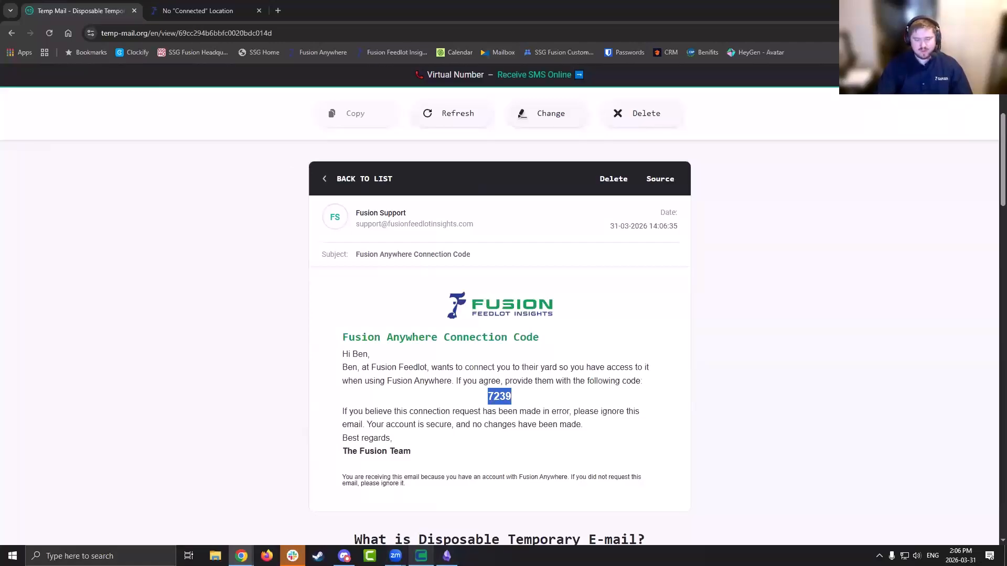
Return to Fusion, paste the connection code as the Verification Code and verify it
{"action": "left_click", "coordinate": [421, 556]}
{"action": "key", "text": "ctrl+v"}
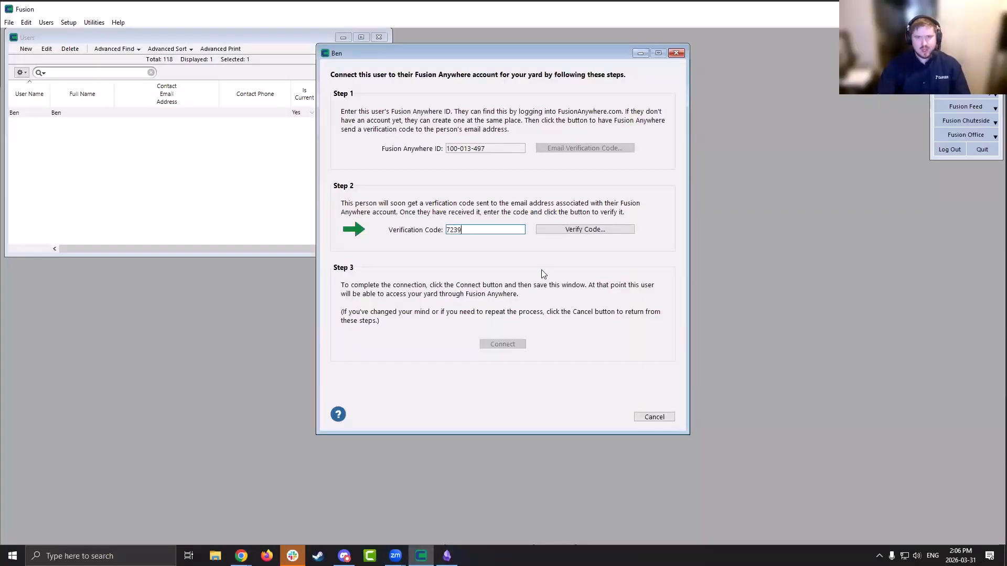
{"action": "left_click", "coordinate": [586, 229]}
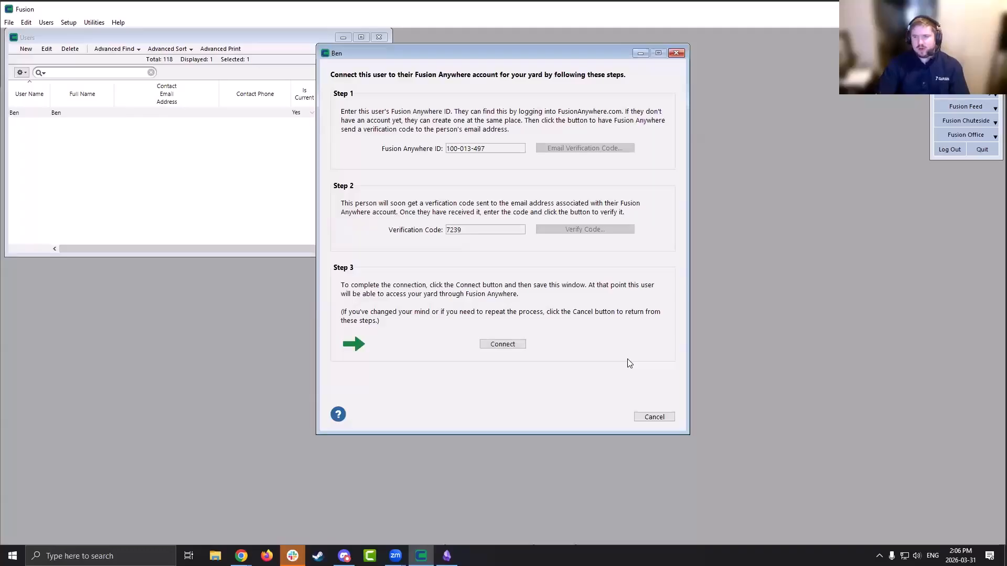
Complete the Fusion Anywhere connection and save the user record without adding a contact email address
{"action": "left_click", "coordinate": [514, 347]}
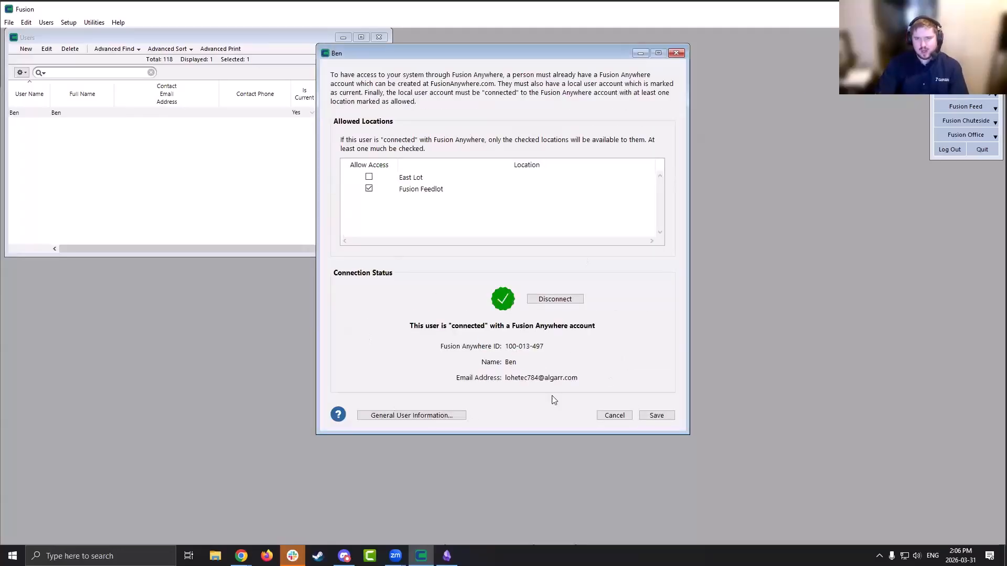
{"action": "left_click", "coordinate": [656, 415]}
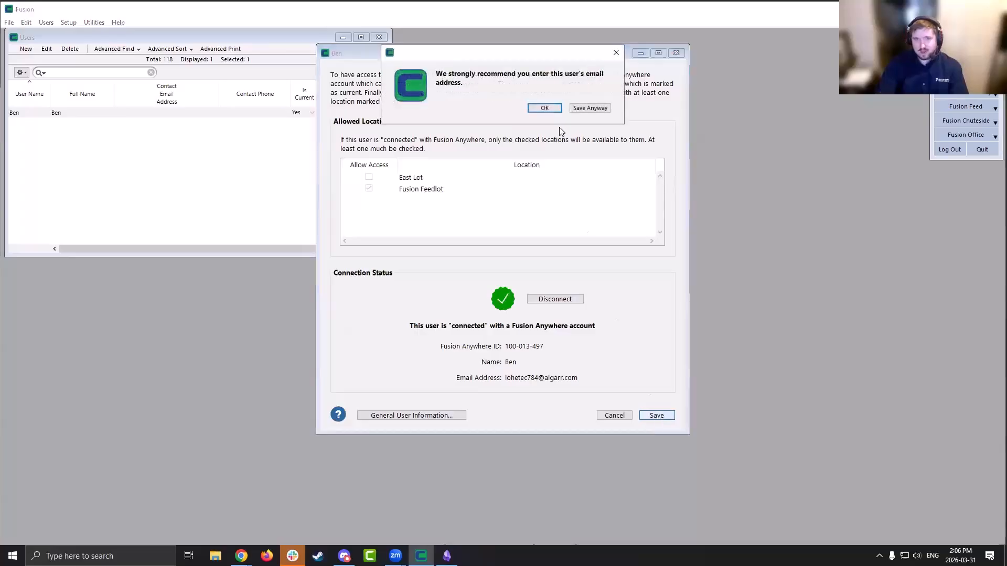
{"action": "left_click", "coordinate": [604, 109]}
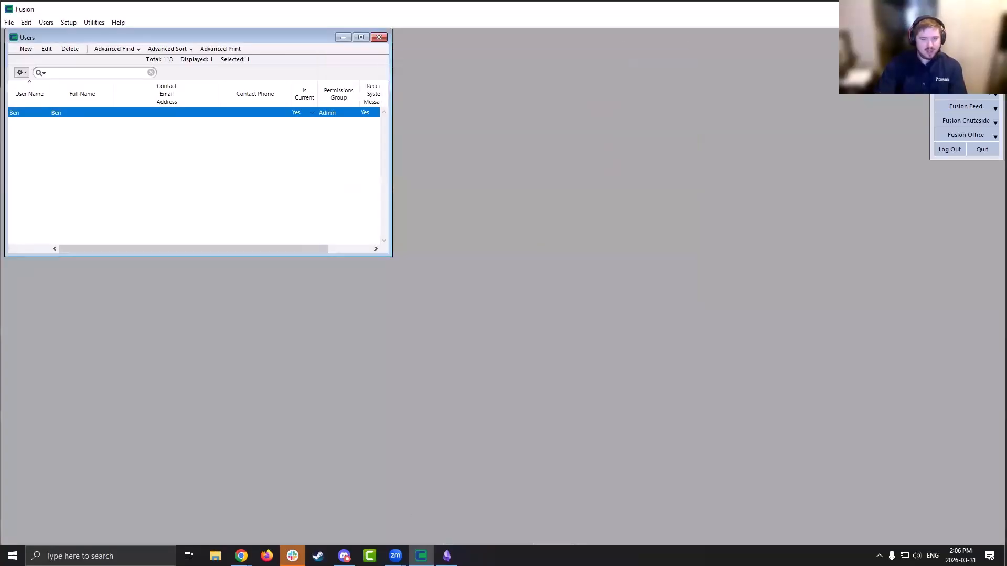
Switch to the Fusion Anywhere page in Chrome and refresh the account's locations
{"action": "mouse_move", "coordinate": [240, 555]}
{"action": "left_click", "coordinate": [282, 521]}
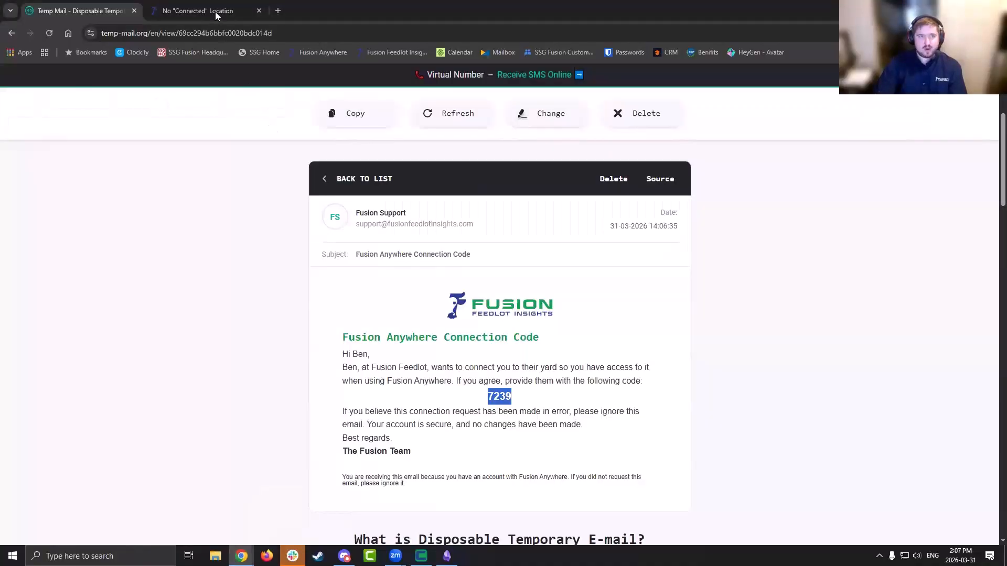
{"action": "left_click", "coordinate": [215, 12]}
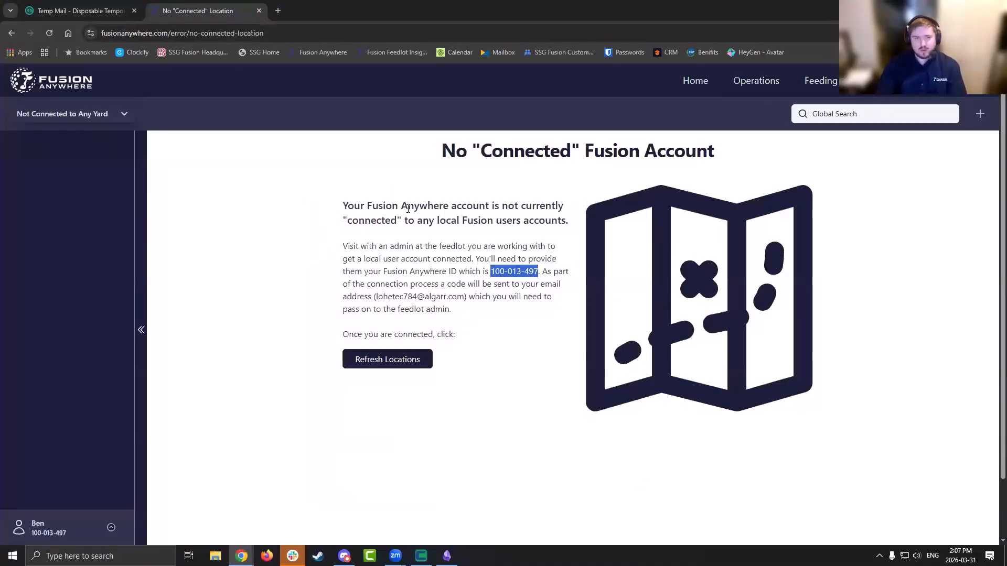
{"action": "left_click", "coordinate": [402, 366]}
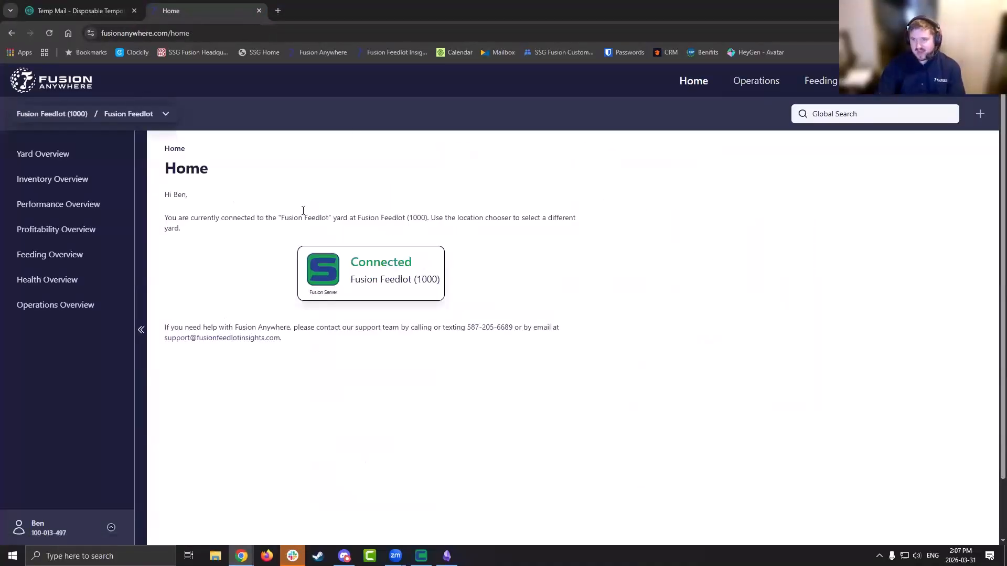
Check the yards offered by the location chooser and open the account's User Settings
{"action": "left_click", "coordinate": [155, 112]}
{"action": "left_click", "coordinate": [160, 117]}
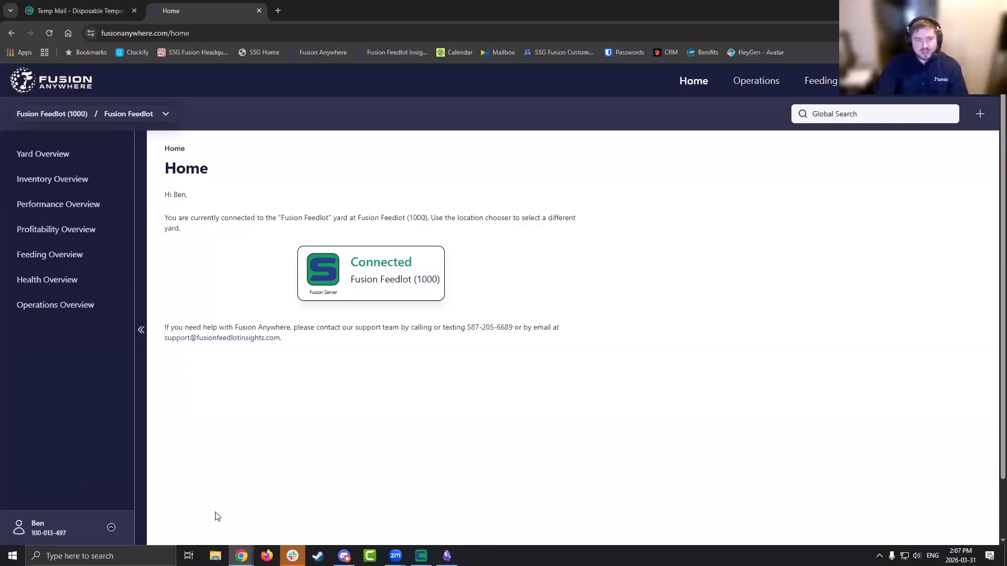
{"action": "left_click", "coordinate": [111, 528]}
{"action": "left_click", "coordinate": [55, 477]}
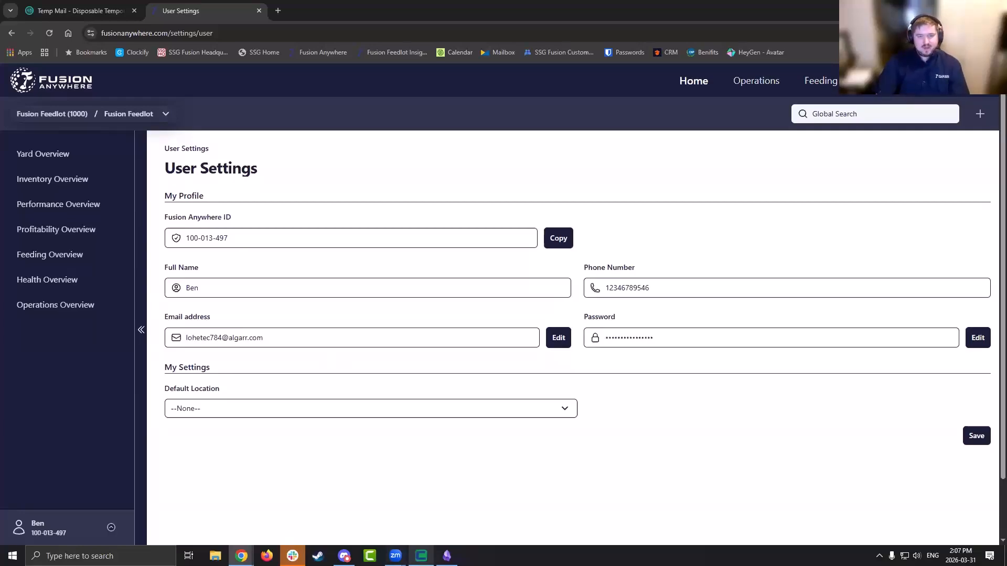
Switch to Fusion, remove the user's Current status and save the record without a contact email address
{"action": "key", "text": "alt+Tab"}
{"action": "left_click_drag", "start_coordinate": [173, 35], "coordinate": [190, 45]}
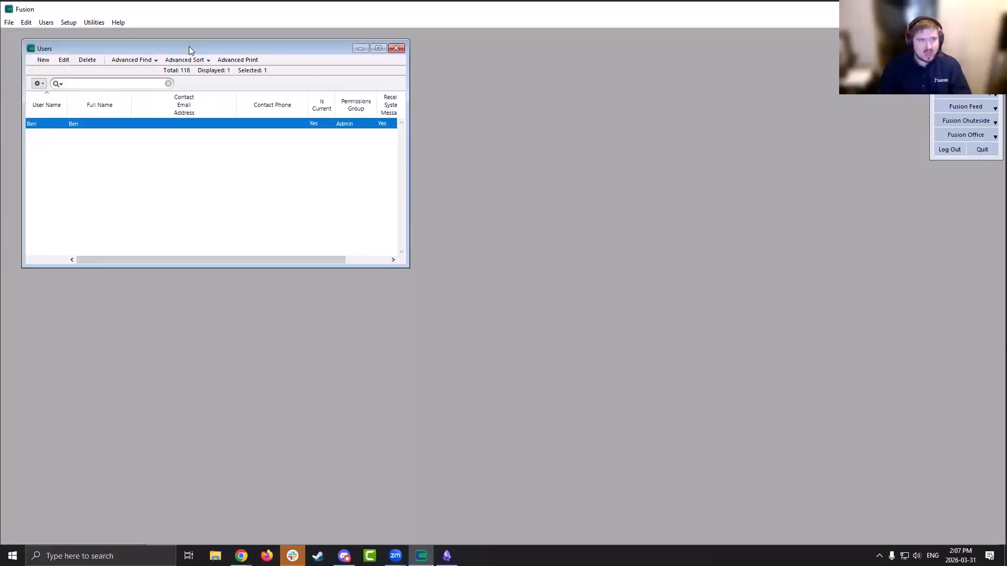
{"action": "double_click", "coordinate": [203, 127]}
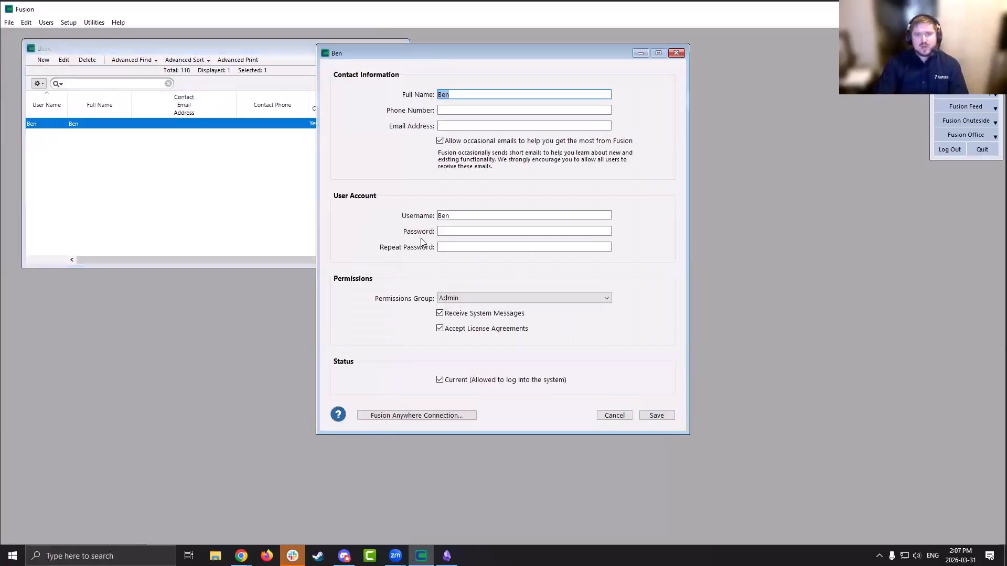
{"action": "left_click", "coordinate": [440, 381]}
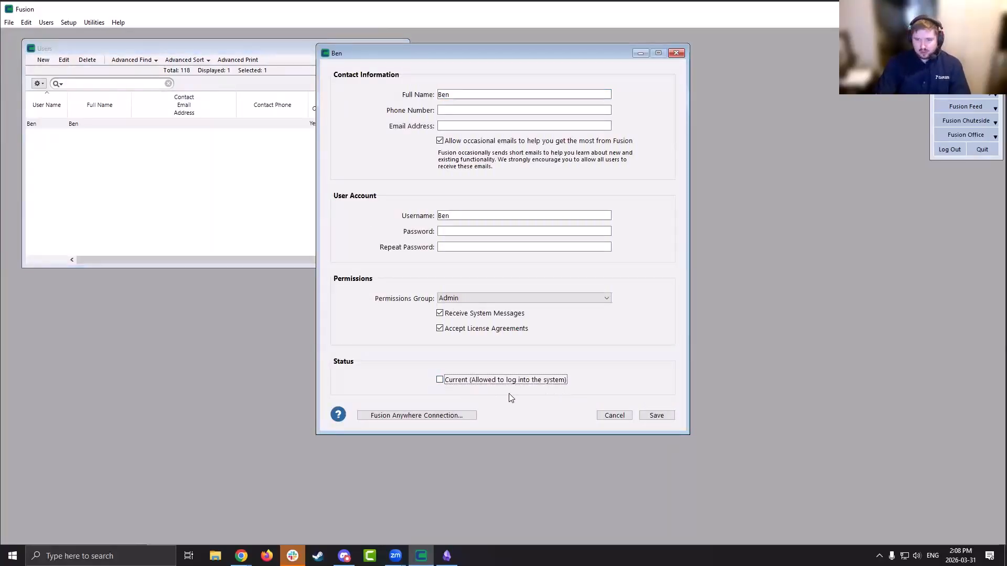
{"action": "left_click", "coordinate": [656, 415]}
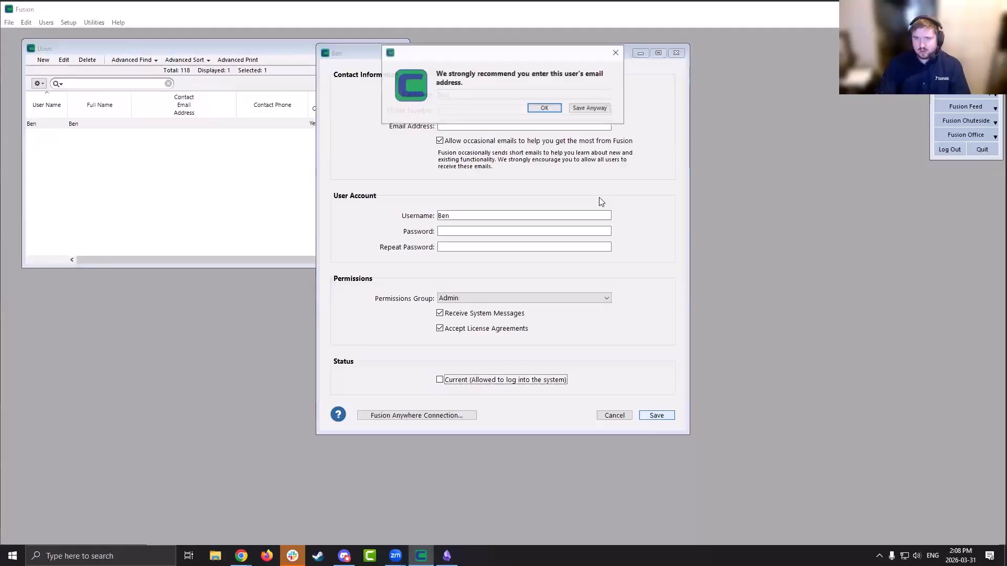
{"action": "left_click", "coordinate": [589, 108]}
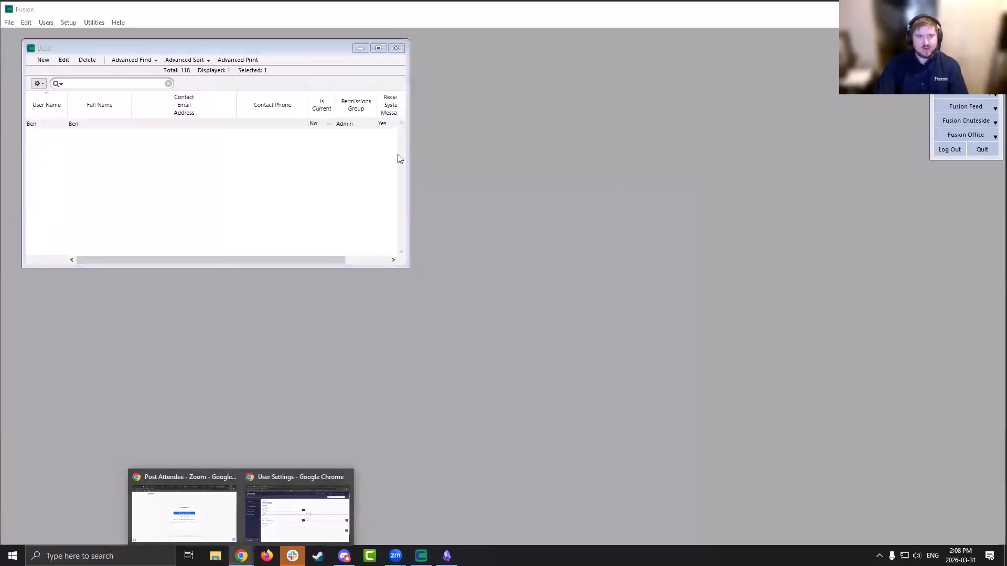
Switch to Fusion Anywhere in Chrome, reload it and open Yard Overview to check the account's access
{"action": "mouse_move", "coordinate": [241, 555]}
{"action": "left_click", "coordinate": [298, 506]}
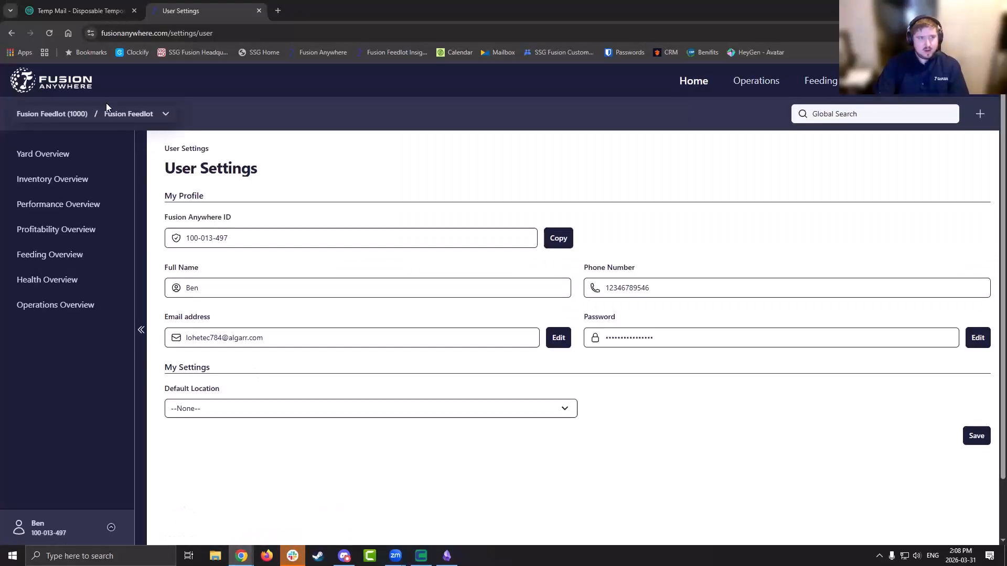
{"action": "left_click", "coordinate": [48, 33]}
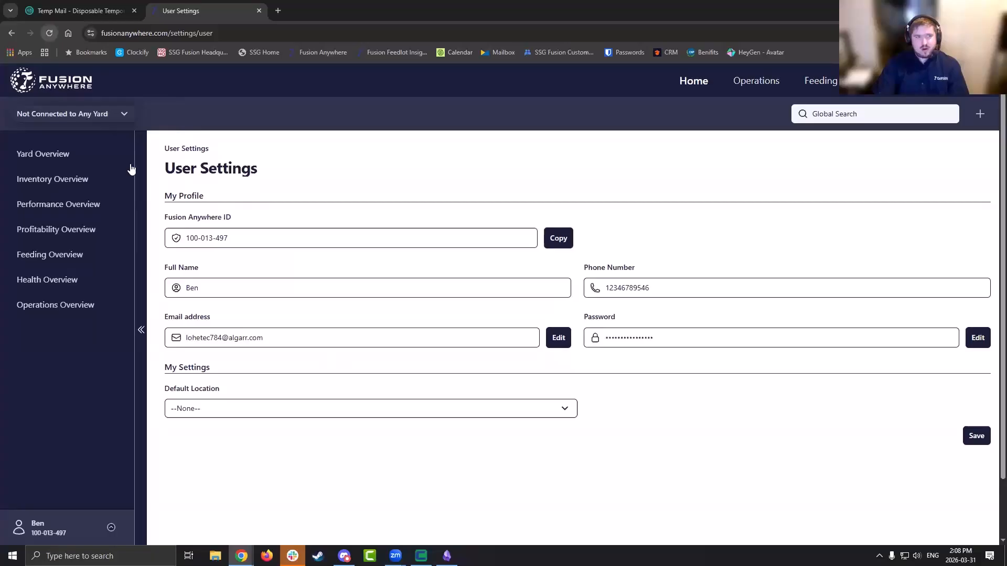
{"action": "left_click", "coordinate": [42, 153]}
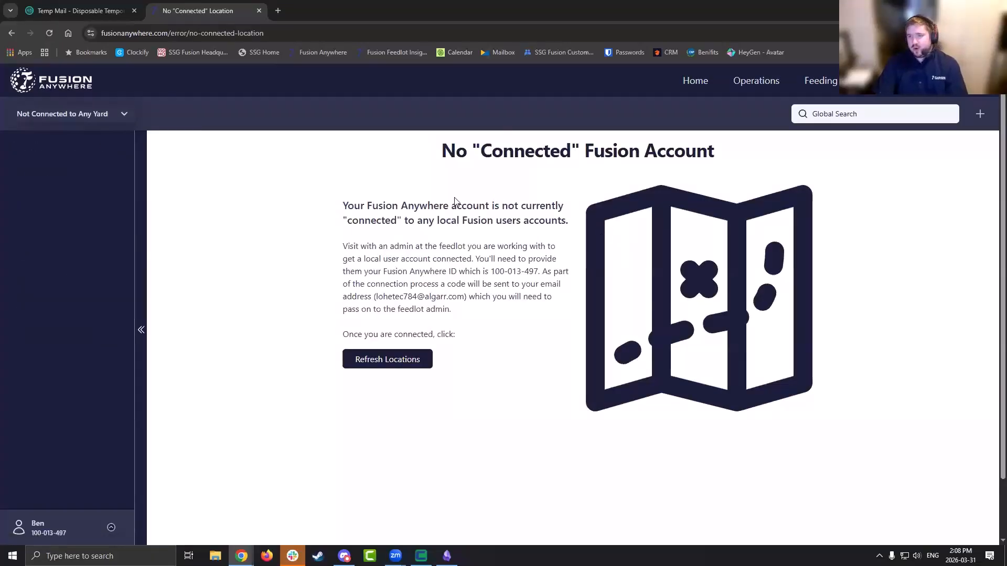
Return to Fusion, reopen the user record and mark the user as Current (Allowed to log into the system)
{"action": "left_click", "coordinate": [421, 556]}
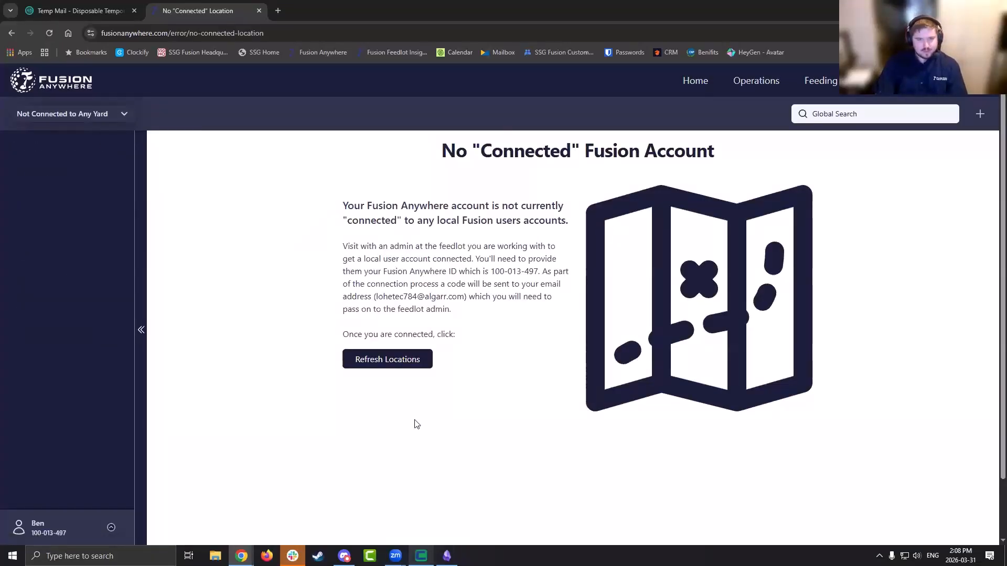
{"action": "double_click", "coordinate": [160, 126]}
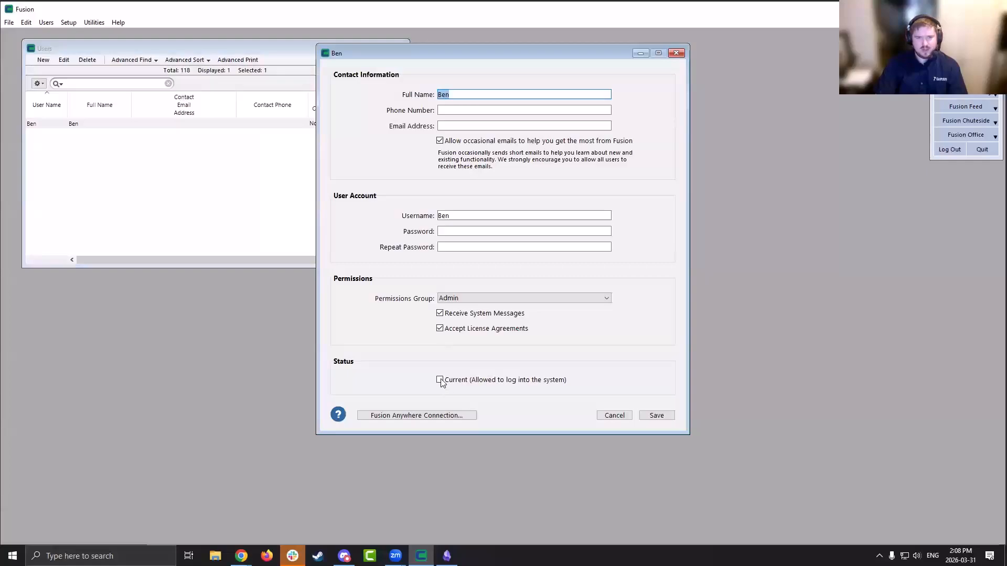
{"action": "left_click", "coordinate": [440, 379]}
Disconnect the user from the Fusion Anywhere account and save the record without a contact email address
{"action": "left_click", "coordinate": [417, 415]}
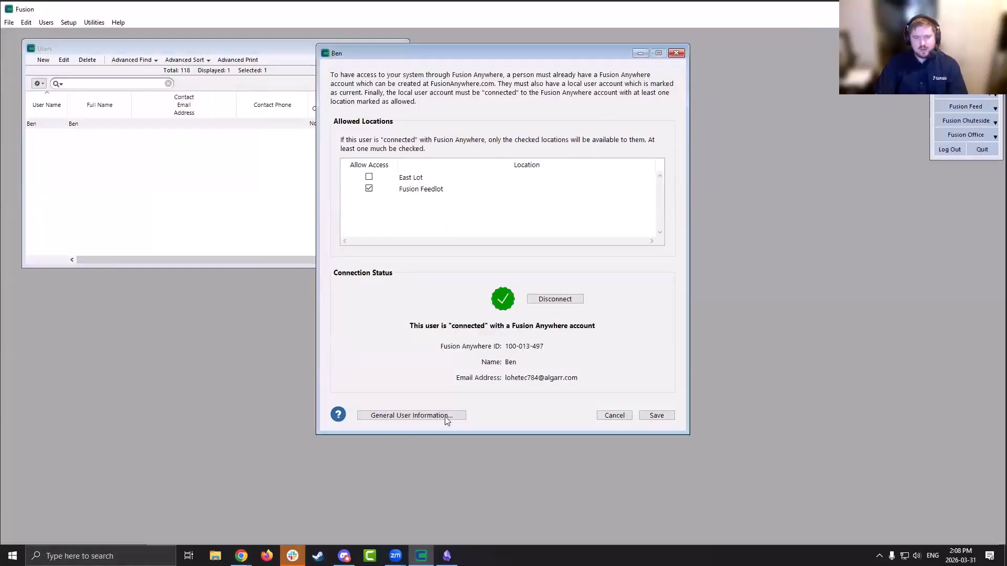
{"action": "left_click", "coordinate": [422, 416]}
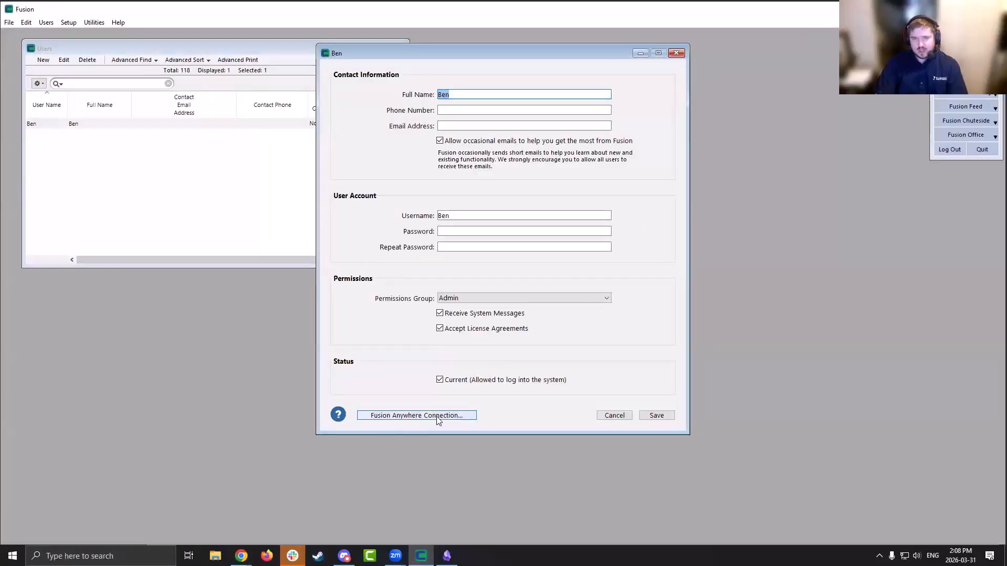
{"action": "left_click", "coordinate": [439, 417]}
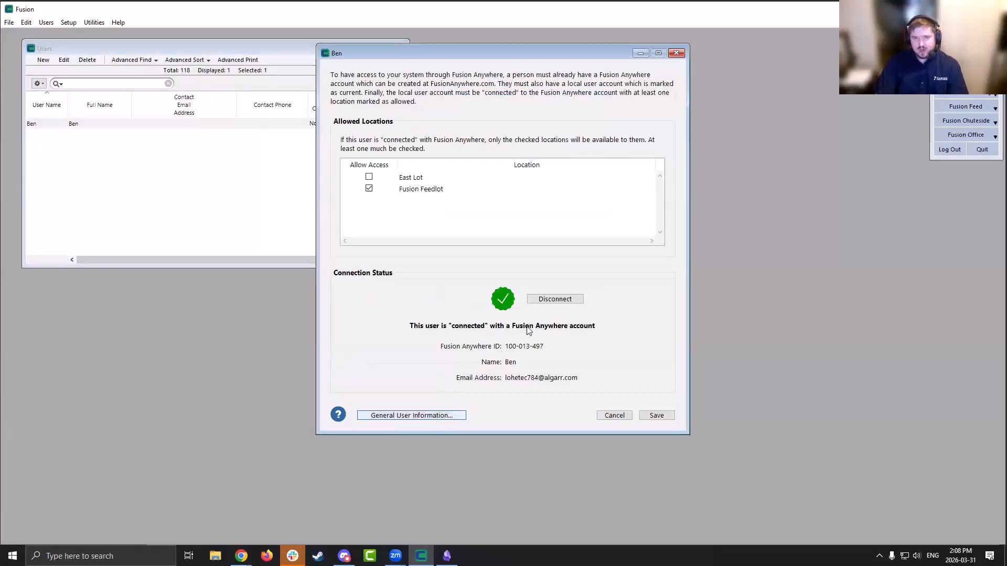
{"action": "left_click", "coordinate": [557, 304]}
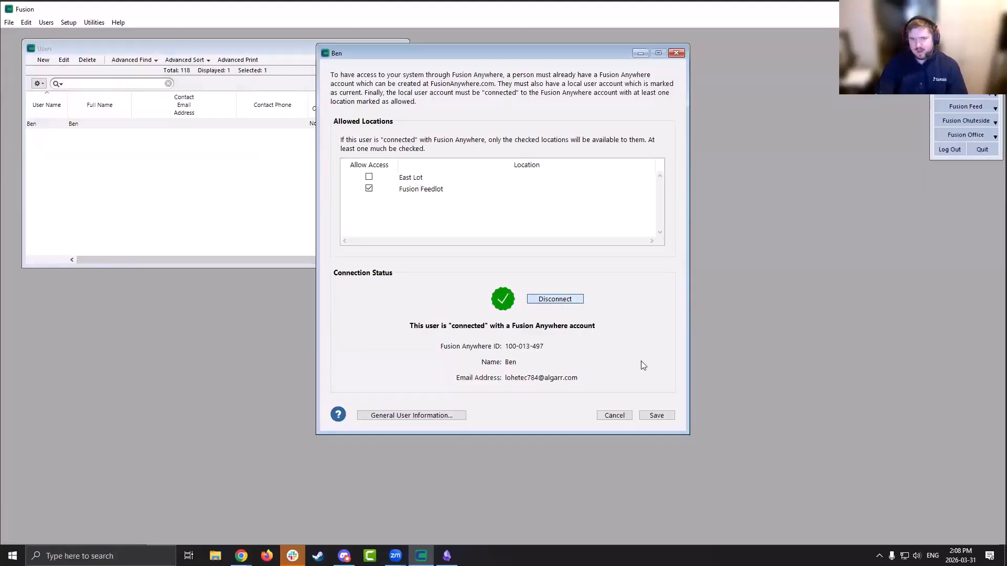
{"action": "left_click", "coordinate": [654, 418]}
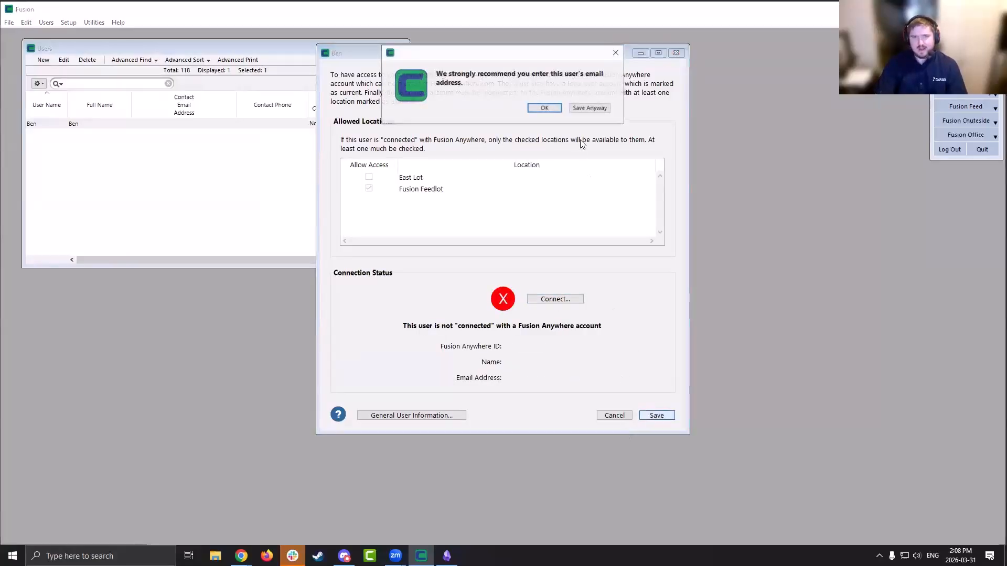
{"action": "left_click", "coordinate": [592, 107]}
Switch to Fusion Anywhere in Chrome and open the account's User Settings
{"action": "mouse_move", "coordinate": [241, 556]}
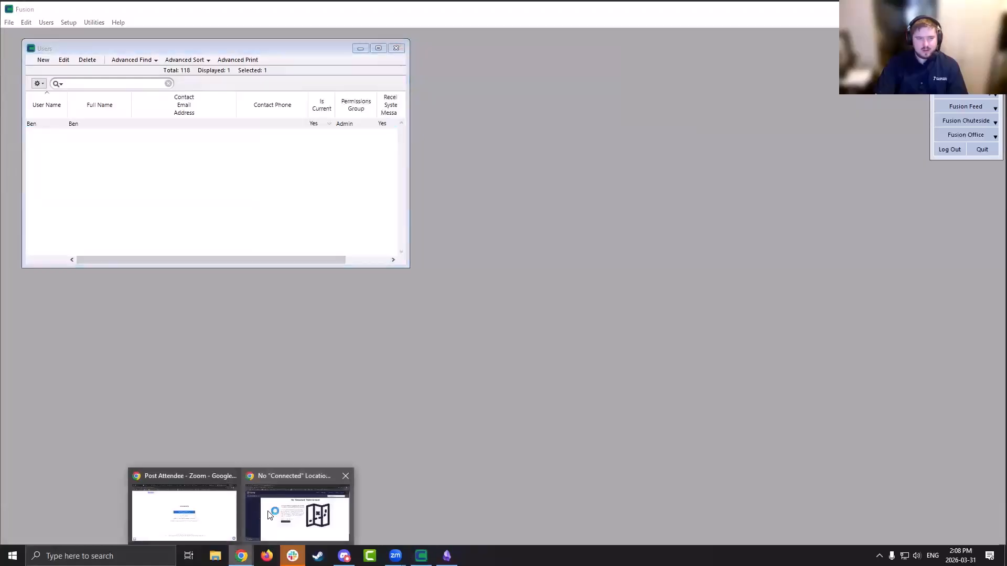
{"action": "left_click", "coordinate": [306, 511]}
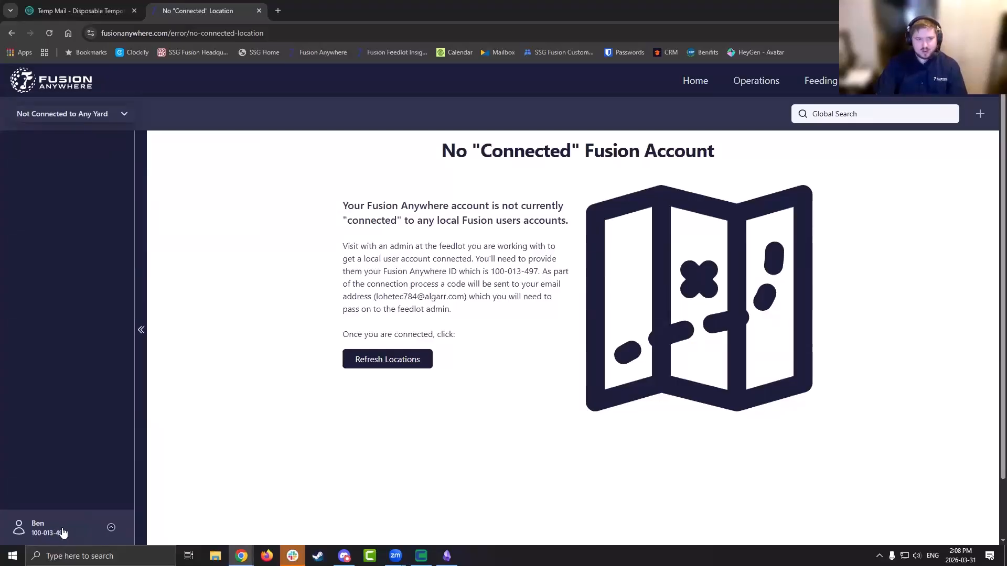
{"action": "left_click", "coordinate": [109, 526]}
{"action": "left_click", "coordinate": [69, 476]}
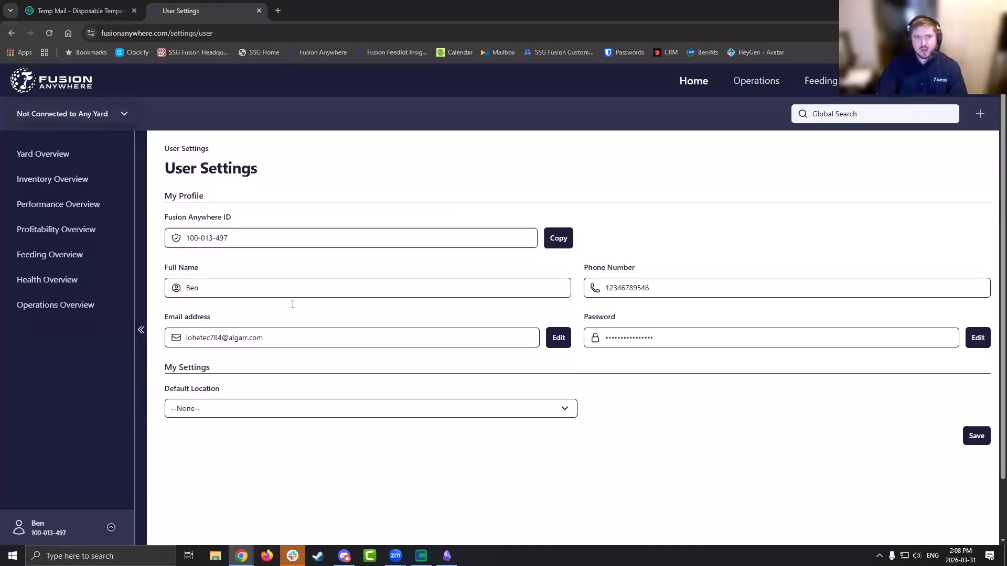
Examine the Full Name and Phone Number fields and the Default Location choices, keeping the default at --None--
{"action": "left_click", "coordinate": [336, 290]}
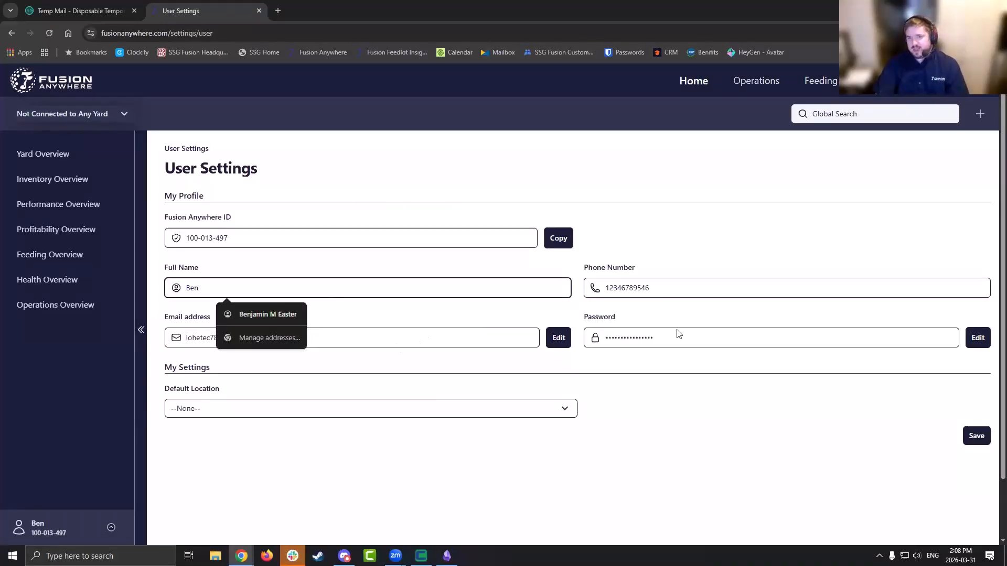
{"action": "left_click", "coordinate": [662, 288]}
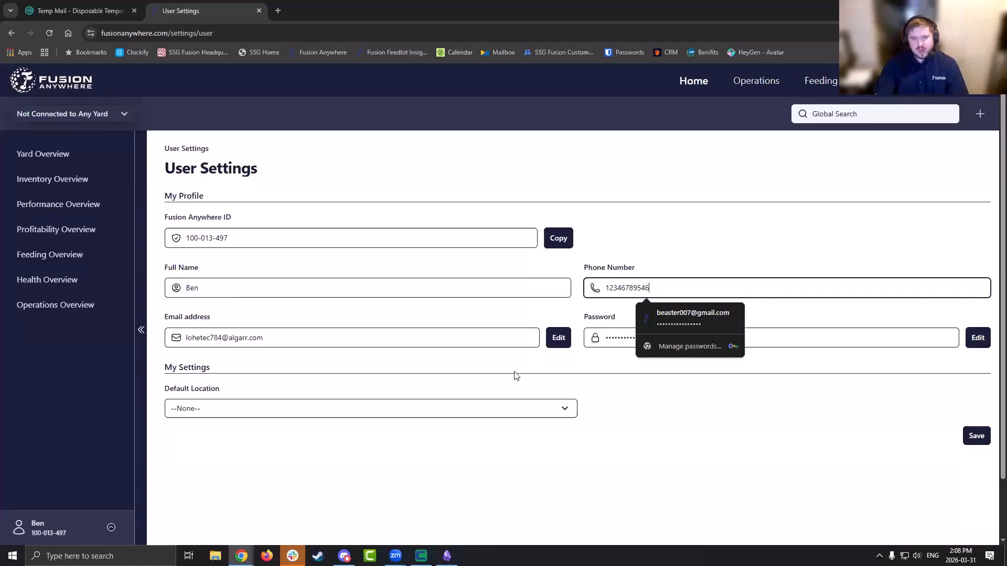
{"action": "left_click", "coordinate": [646, 386]}
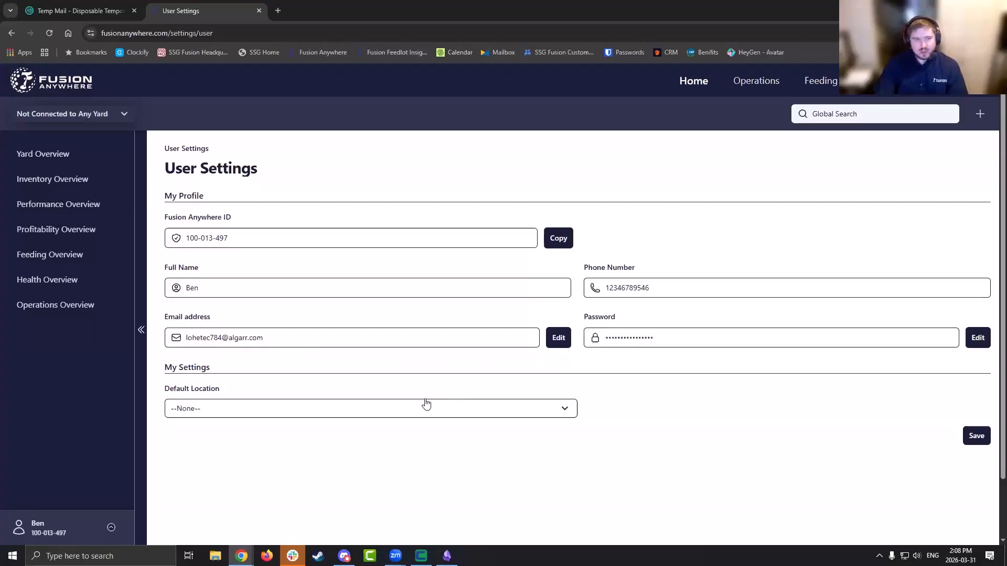
{"action": "left_click", "coordinate": [543, 416]}
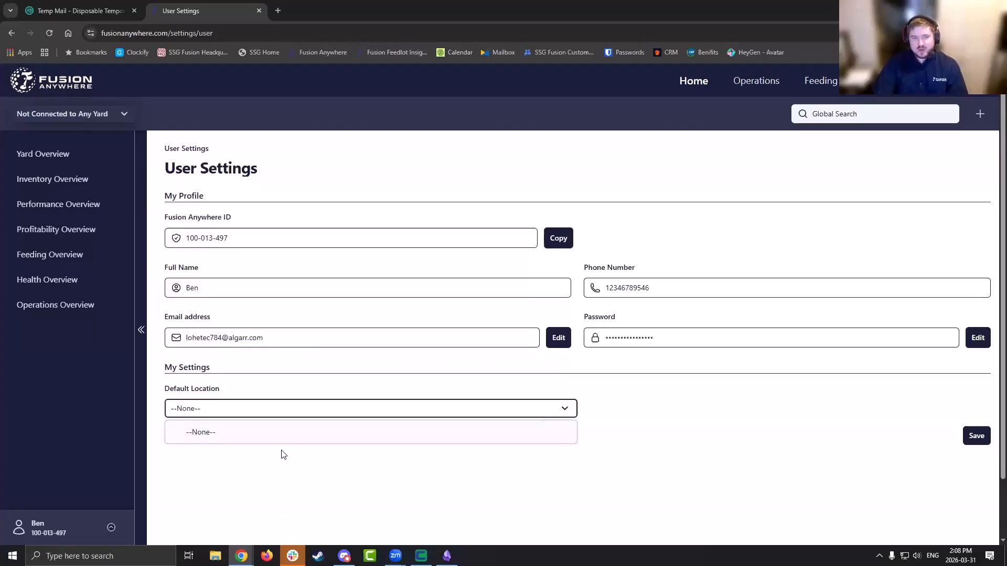
{"action": "left_click", "coordinate": [348, 442]}
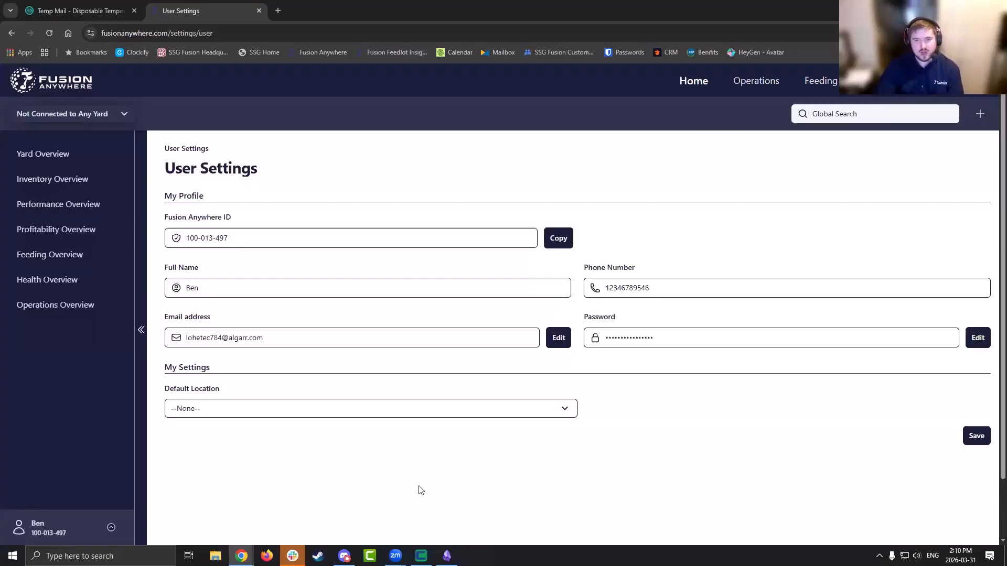
Switch to Fusion, open the Fusion Anywhere Status window, and restart the connection
{"action": "left_click", "coordinate": [421, 555]}
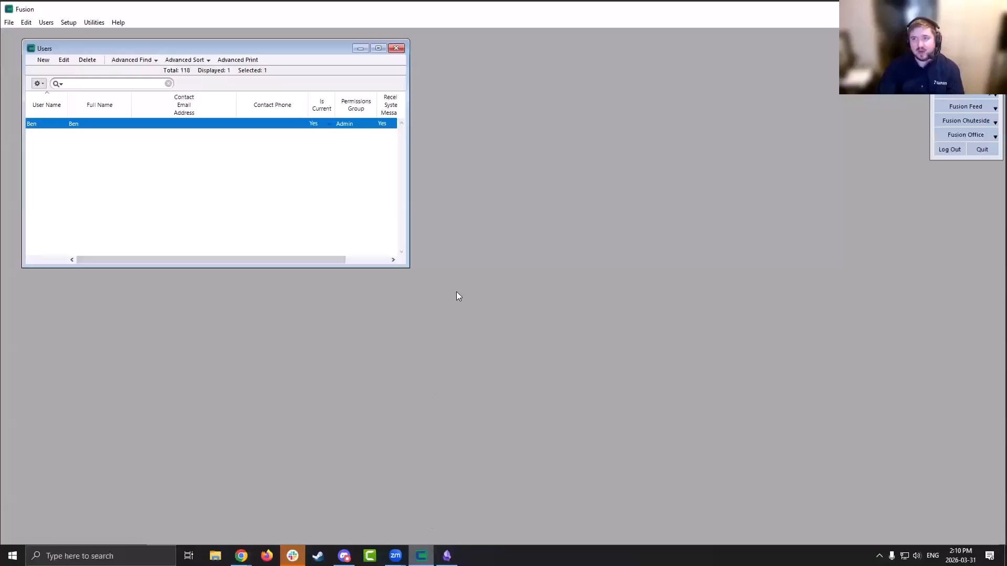
{"action": "left_click", "coordinate": [95, 22]}
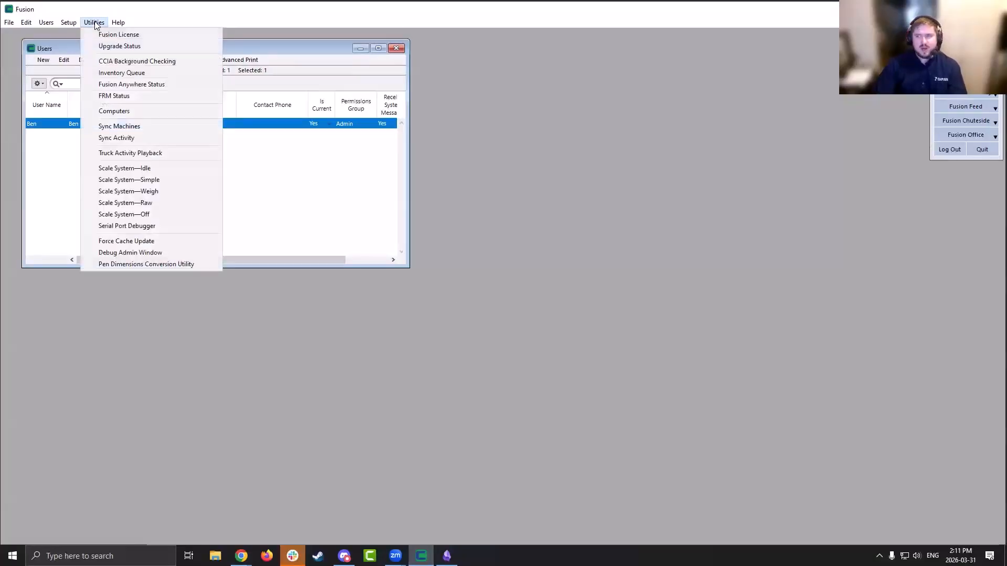
{"action": "left_click", "coordinate": [180, 88]}
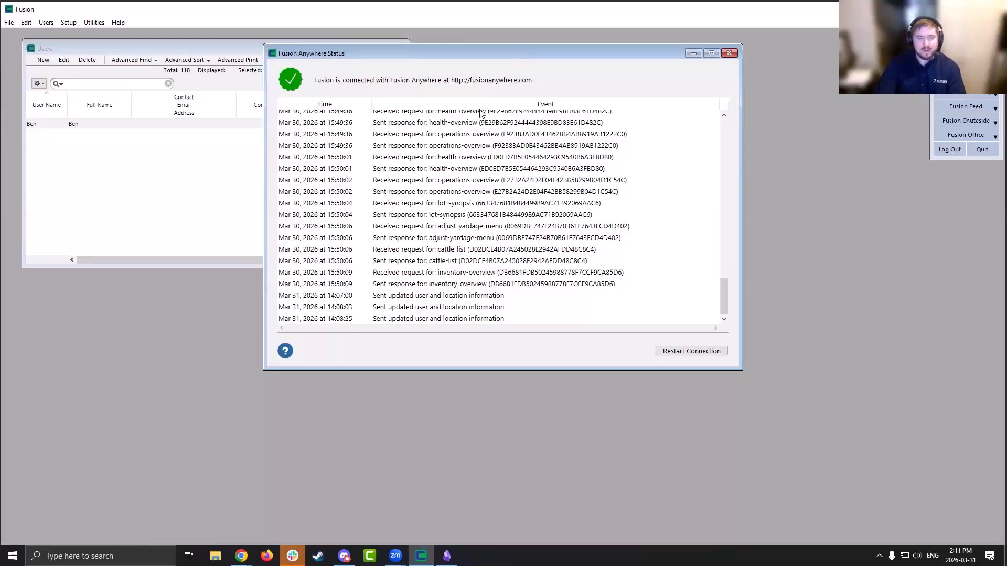
{"action": "left_click_drag", "start_coordinate": [548, 54], "coordinate": [512, 108]}
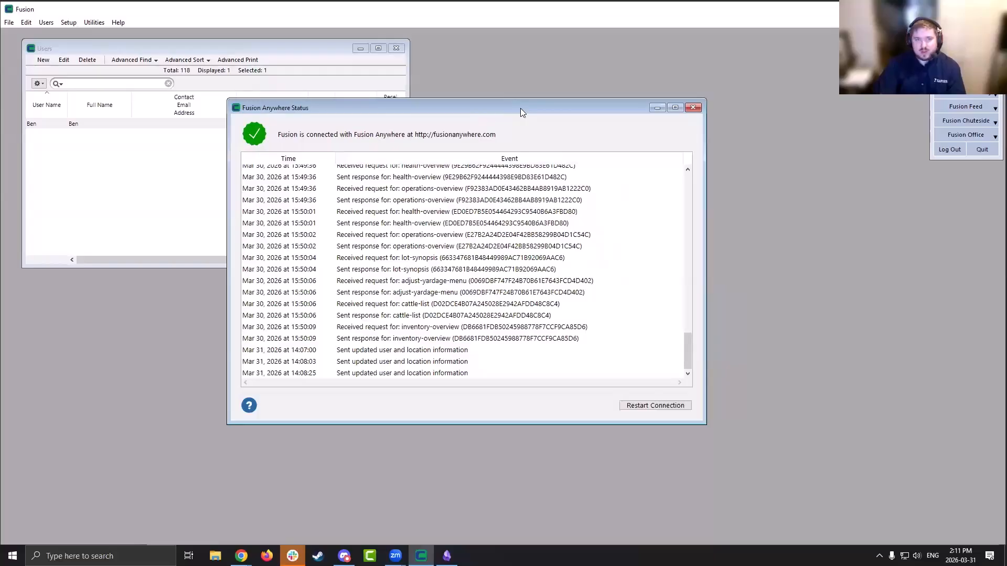
{"action": "left_click_drag", "start_coordinate": [520, 108], "coordinate": [529, 129]}
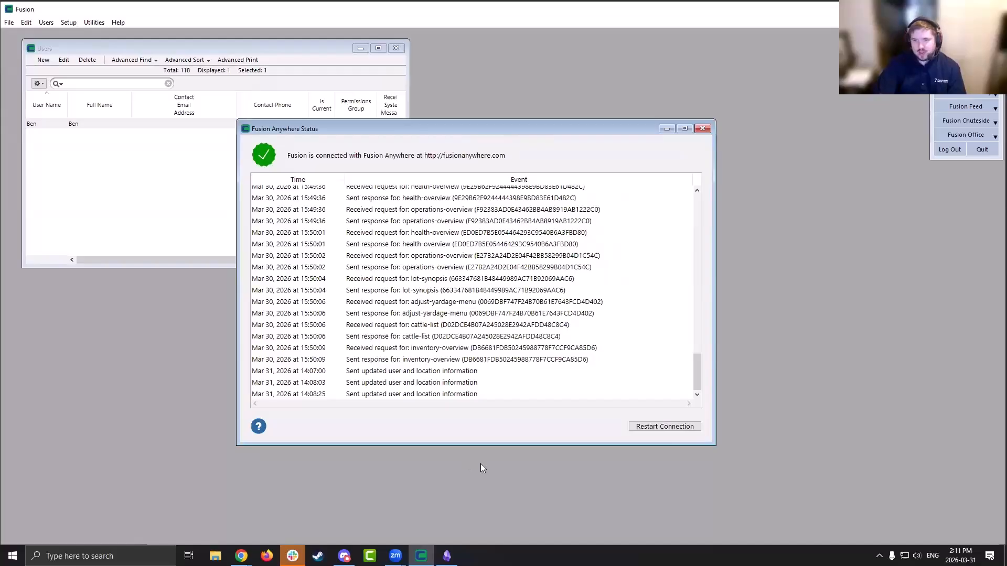
{"action": "left_click", "coordinate": [660, 432]}
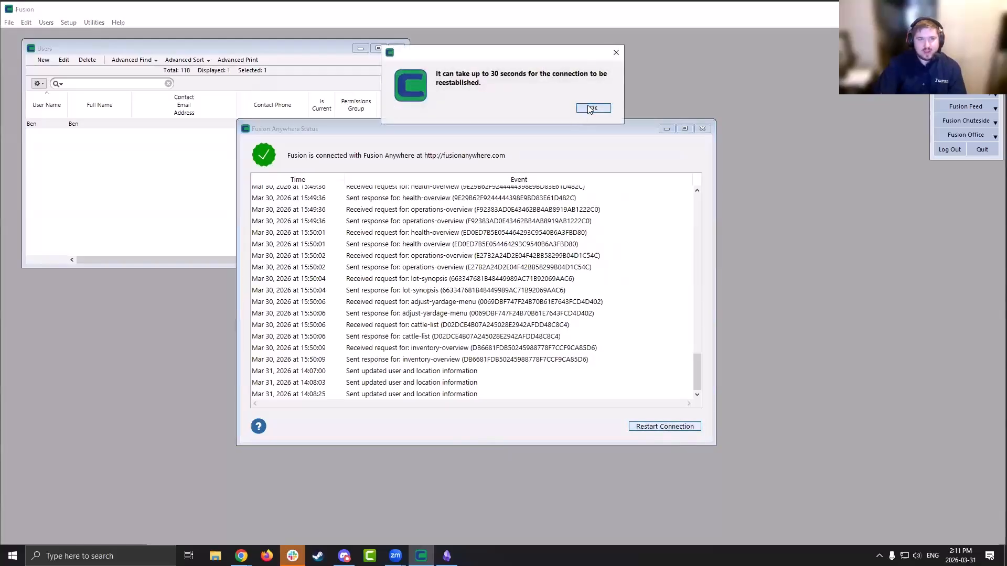
{"action": "left_click", "coordinate": [590, 108]}
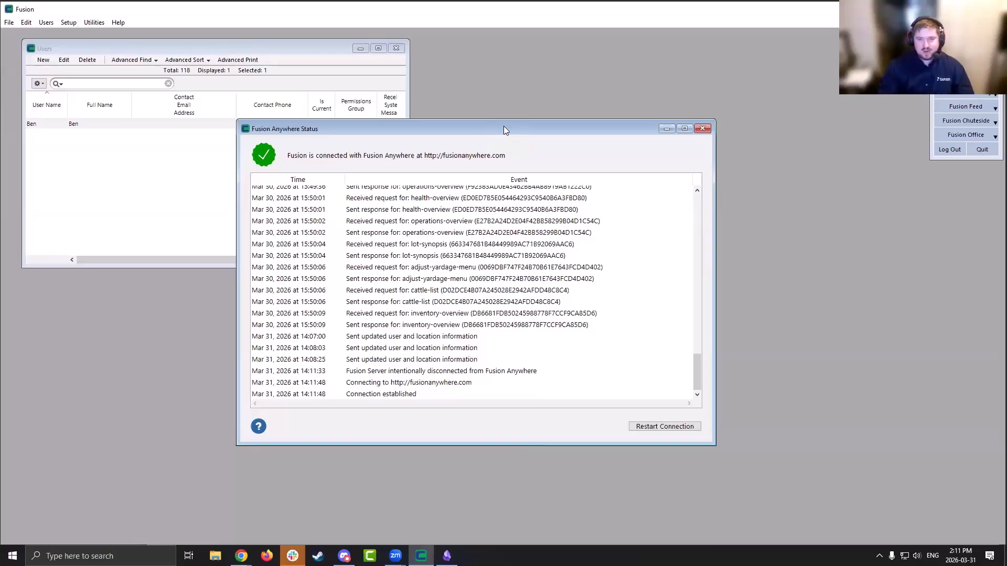
Close the Fusion Anywhere Status window and open the Group Permissions window
{"action": "left_click_drag", "start_coordinate": [699, 366], "coordinate": [698, 405]}
{"action": "left_click_drag", "start_coordinate": [702, 130], "coordinate": [707, 136]}
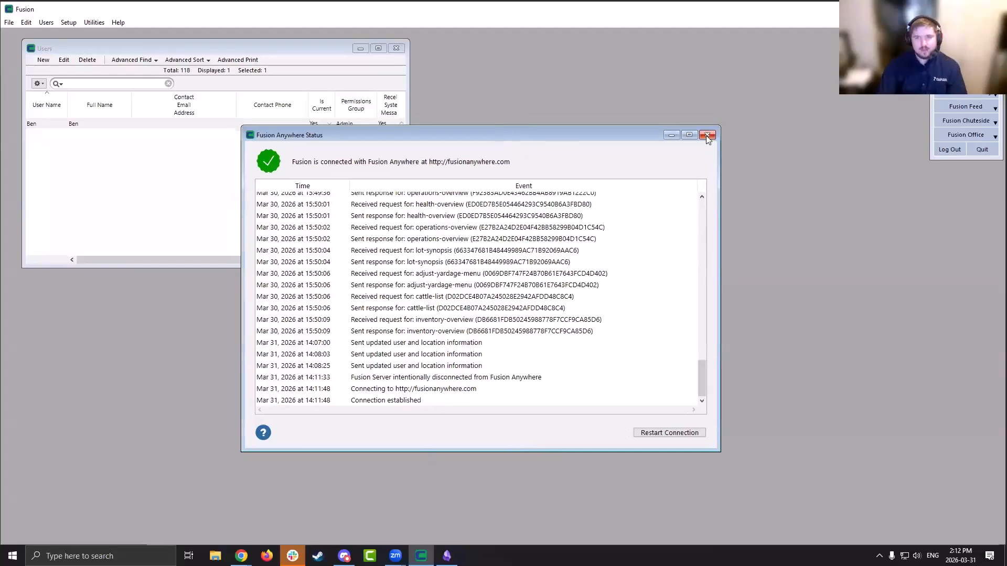
{"action": "left_click", "coordinate": [706, 136]}
{"action": "left_click", "coordinate": [46, 23]}
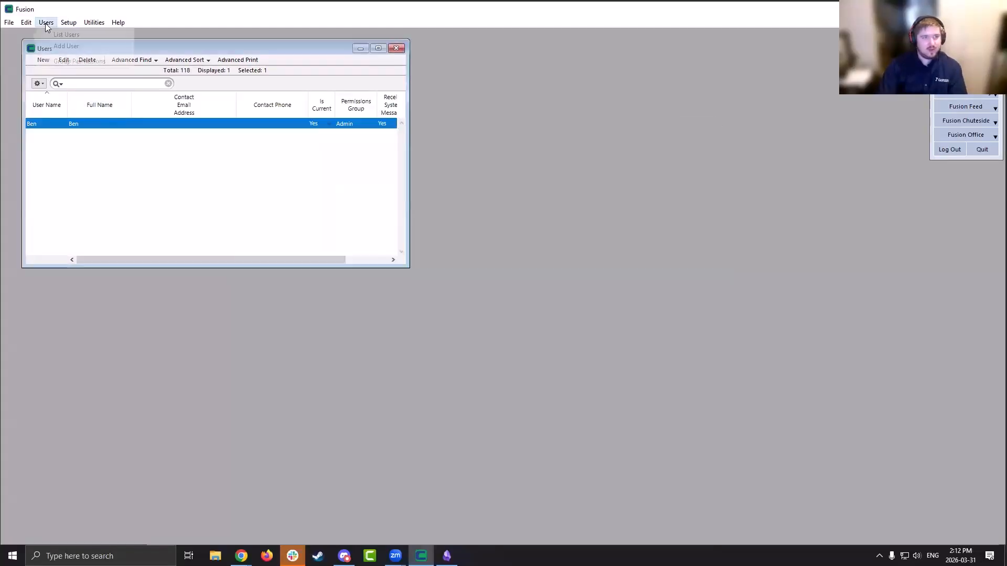
{"action": "left_click", "coordinate": [79, 62]}
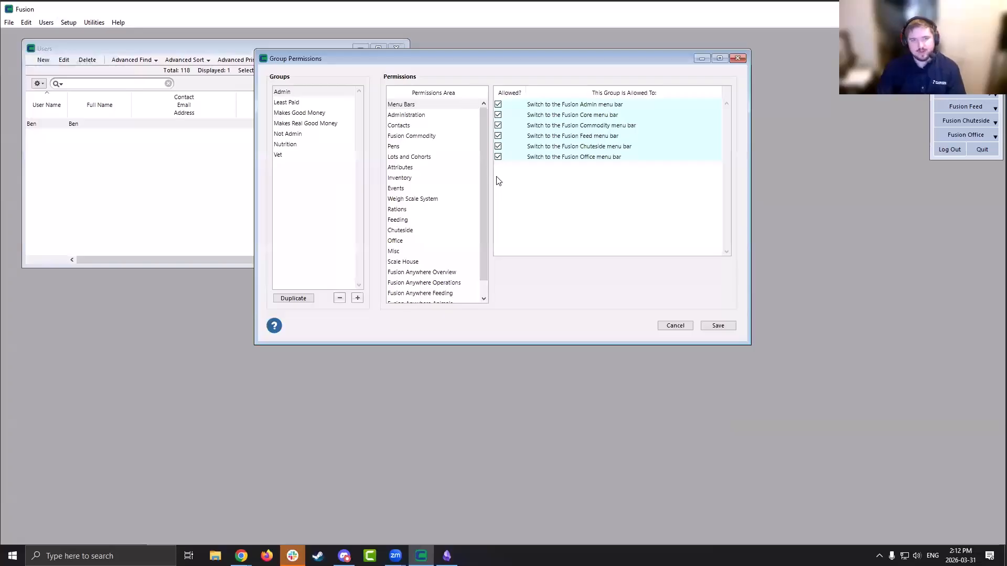
Examine the Admin group's Fusion Anywhere permissions for Overview, Operations, Feeding, Animals and Reports, and close Group Permissions without saving
{"action": "scroll", "coordinate": [483, 186], "scroll_direction": "down", "scroll_amount": 1}
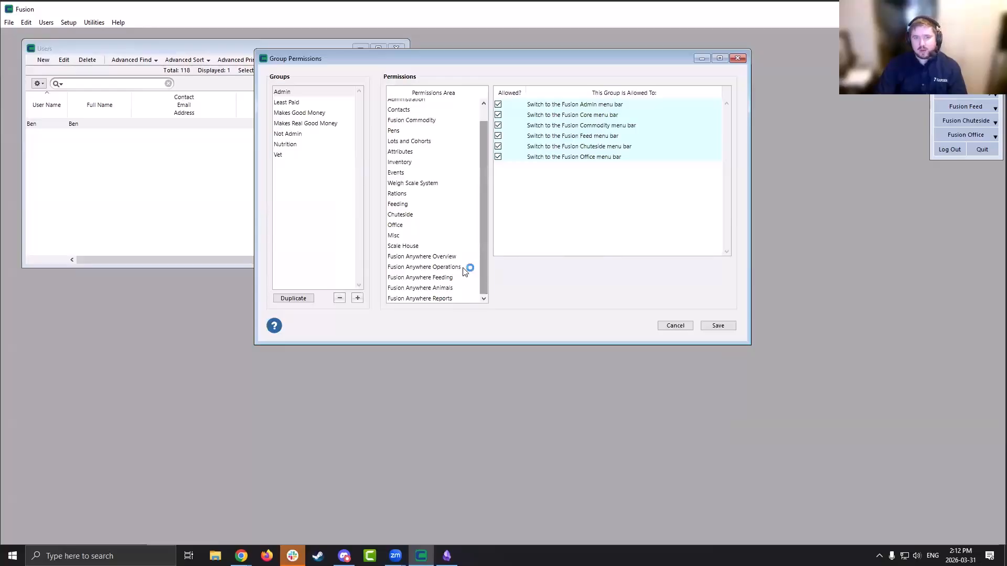
{"action": "left_click", "coordinate": [446, 258]}
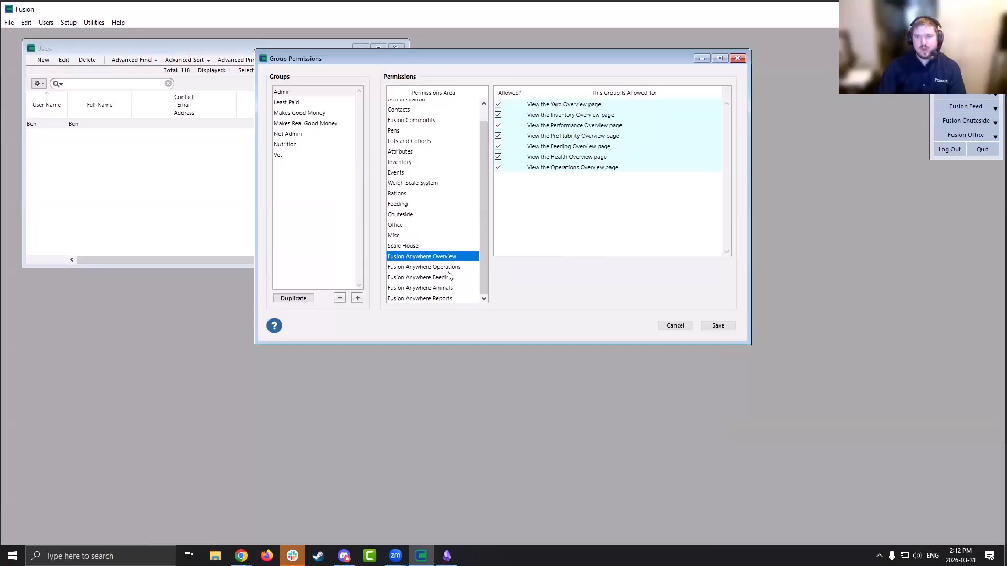
{"action": "left_click", "coordinate": [440, 269]}
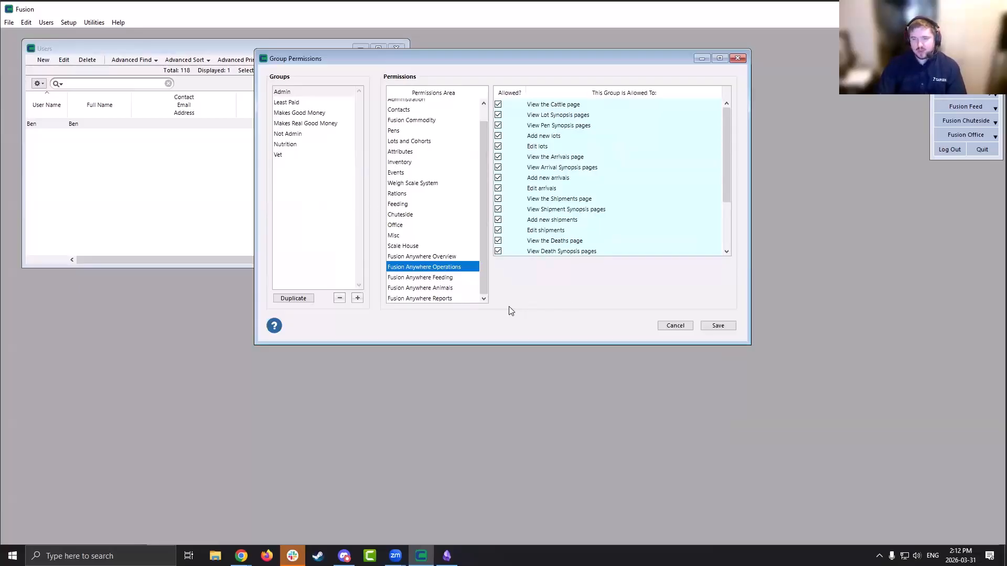
{"action": "left_click", "coordinate": [439, 277]}
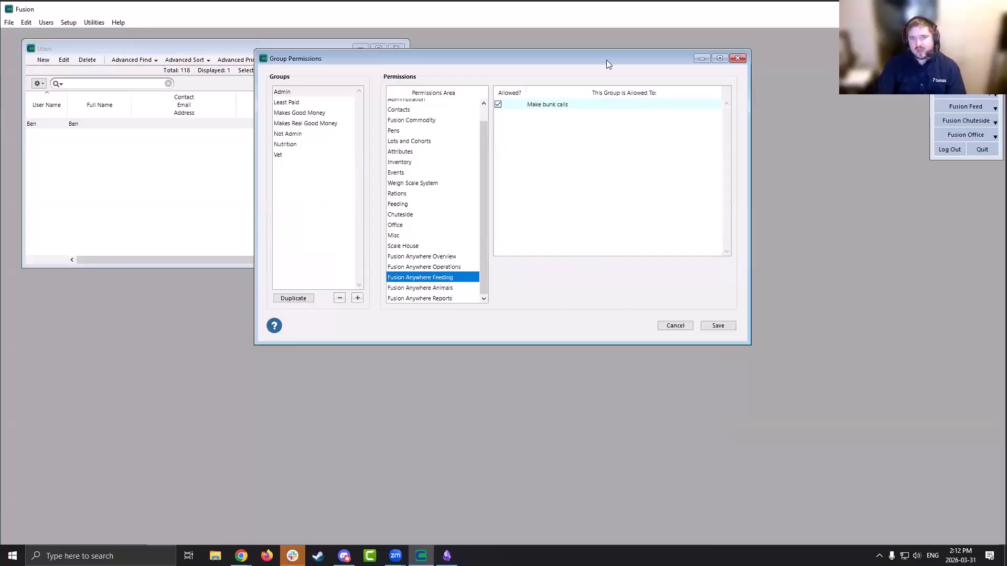
{"action": "left_click", "coordinate": [451, 287]}
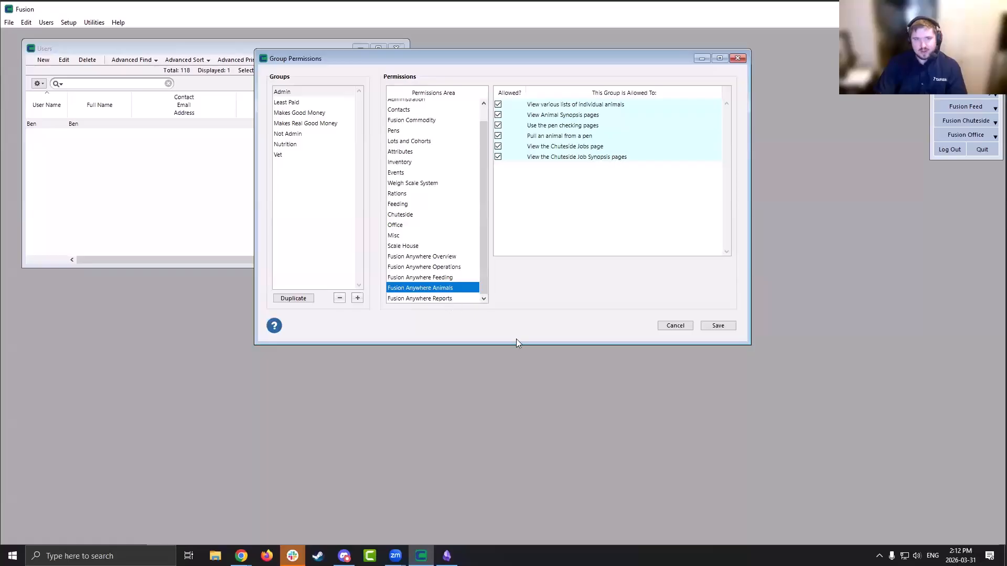
{"action": "left_click", "coordinate": [458, 297]}
{"action": "left_click", "coordinate": [460, 266]}
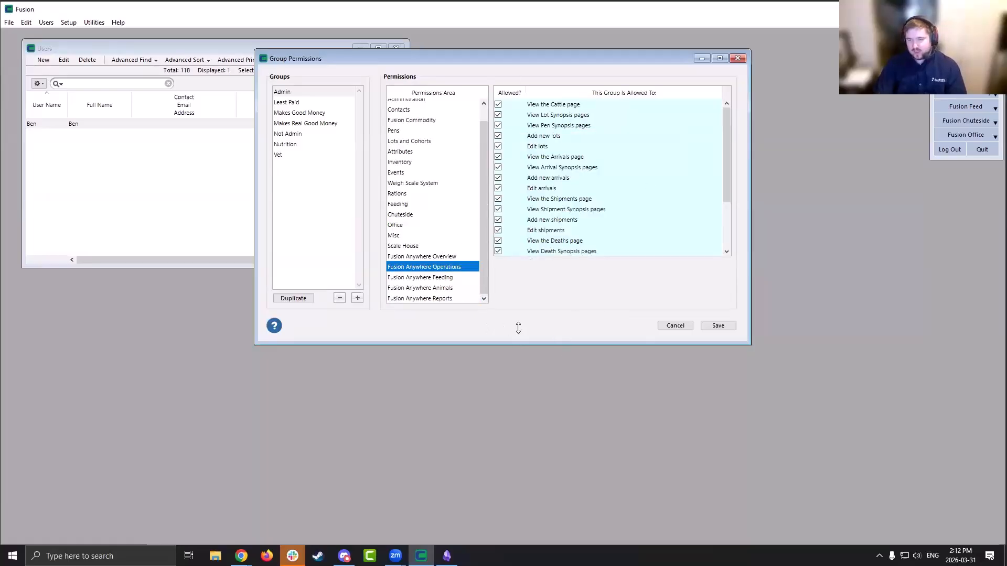
{"action": "left_click_drag", "start_coordinate": [461, 59], "coordinate": [442, 101]}
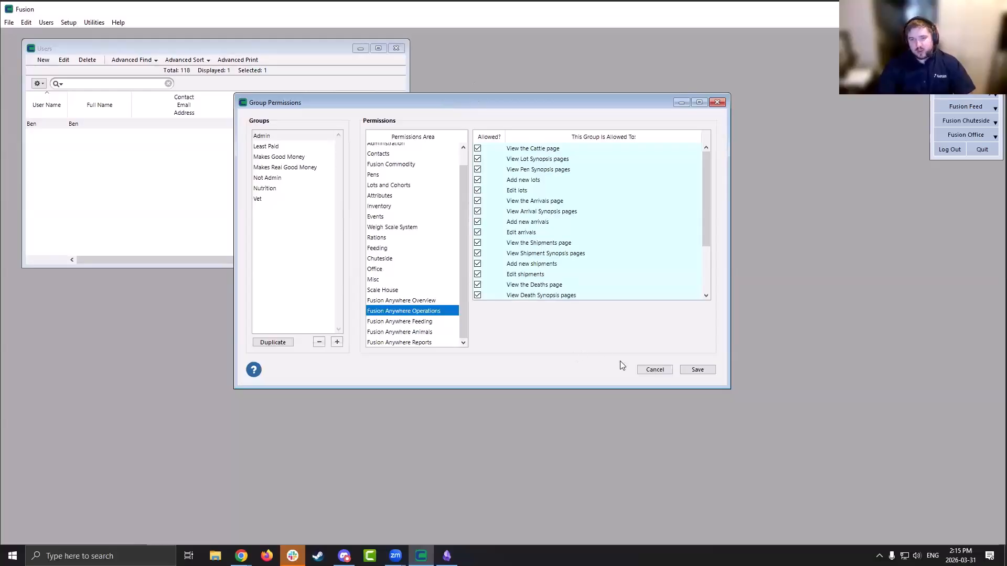
{"action": "left_click", "coordinate": [655, 370]}
Reopen the Fusion Anywhere Status window and examine the most recent connection events in the log
{"action": "left_click", "coordinate": [94, 22]}
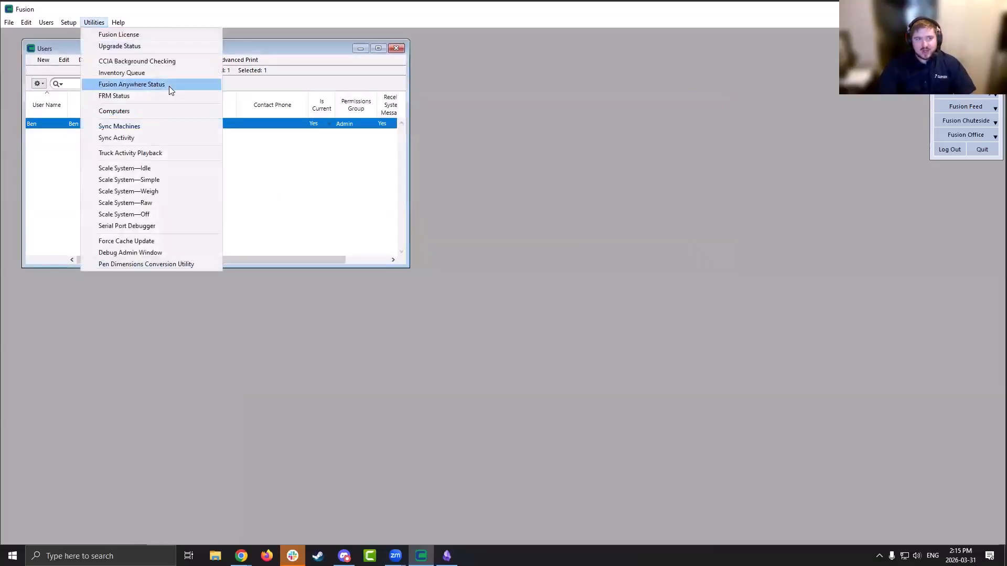
{"action": "left_click", "coordinate": [168, 86]}
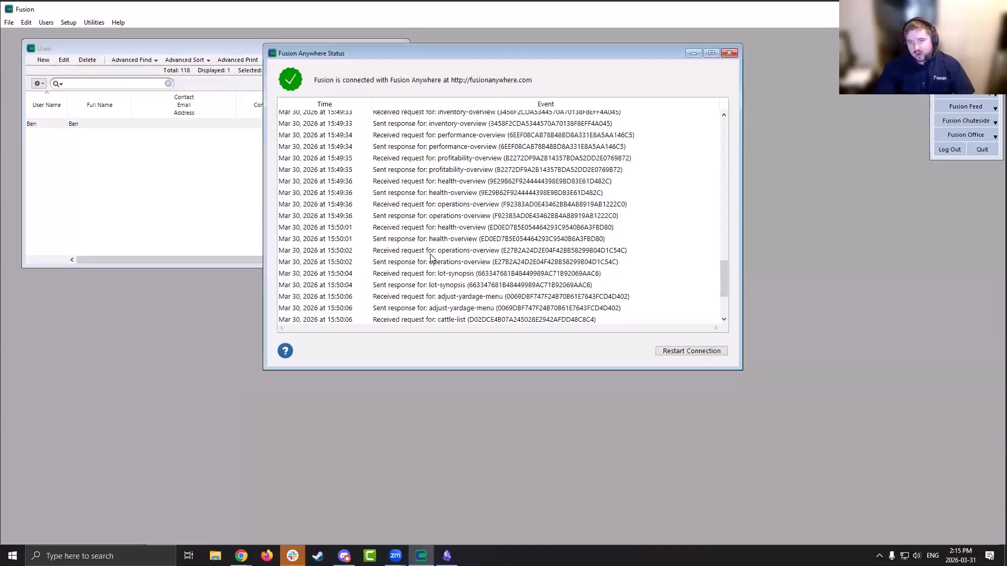
{"action": "scroll", "coordinate": [430, 257], "scroll_direction": "down", "scroll_amount": 3}
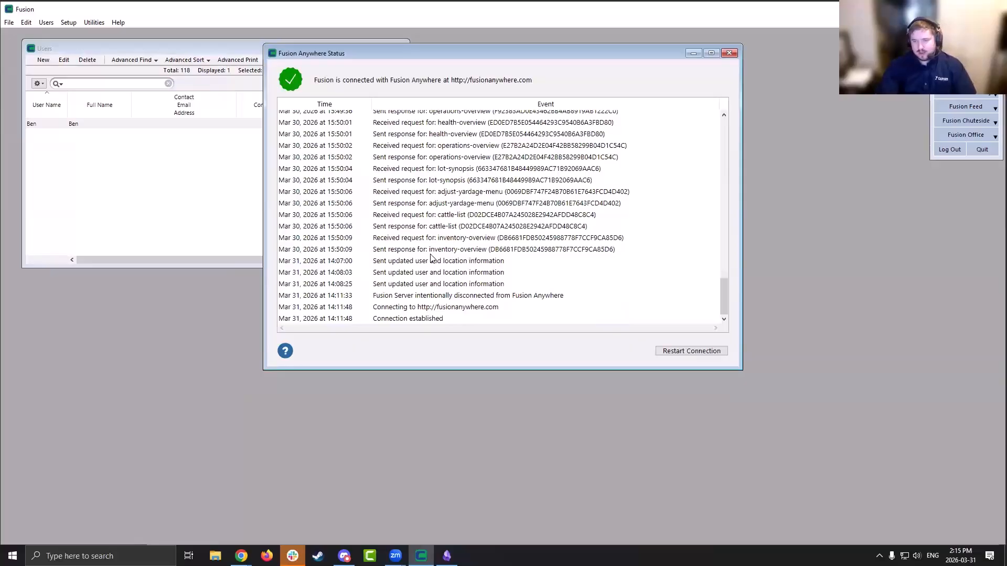